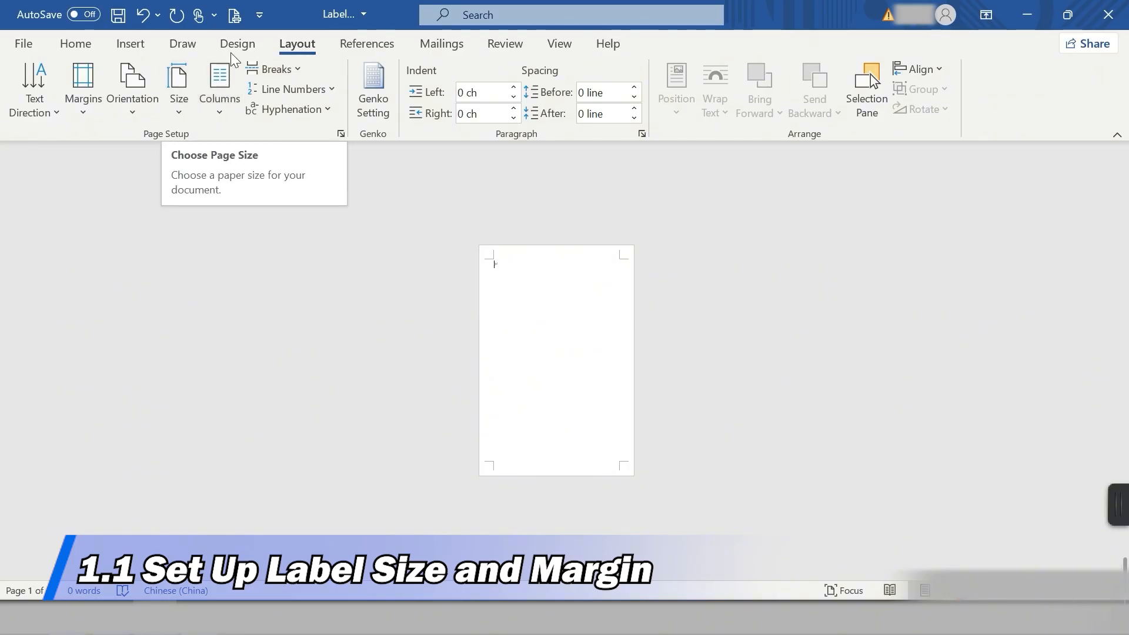
# Step: Try the 400400 label size (10.2 cm x 10.2 cm) as the document's paper size
pyautogui.click(179, 123)
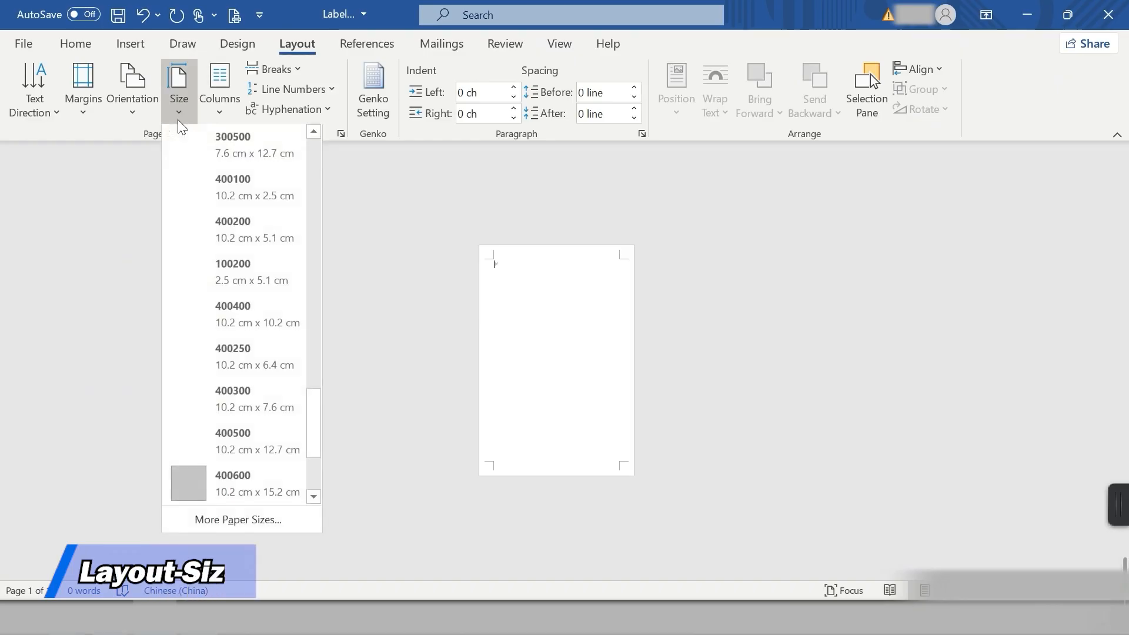
pyautogui.click(249, 492)
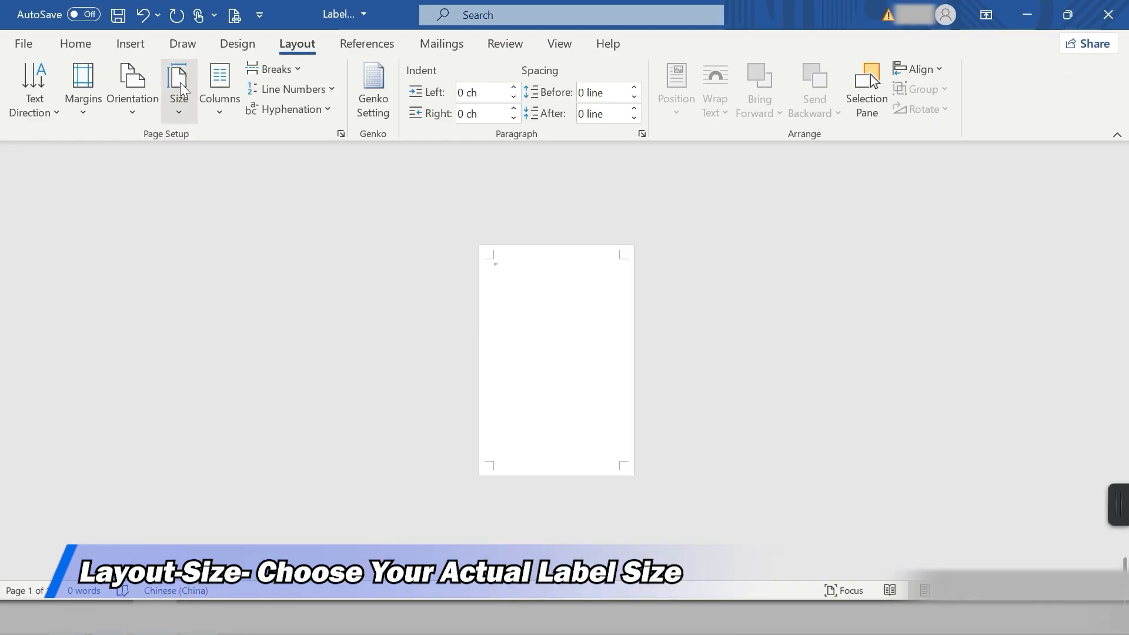
pyautogui.click(177, 112)
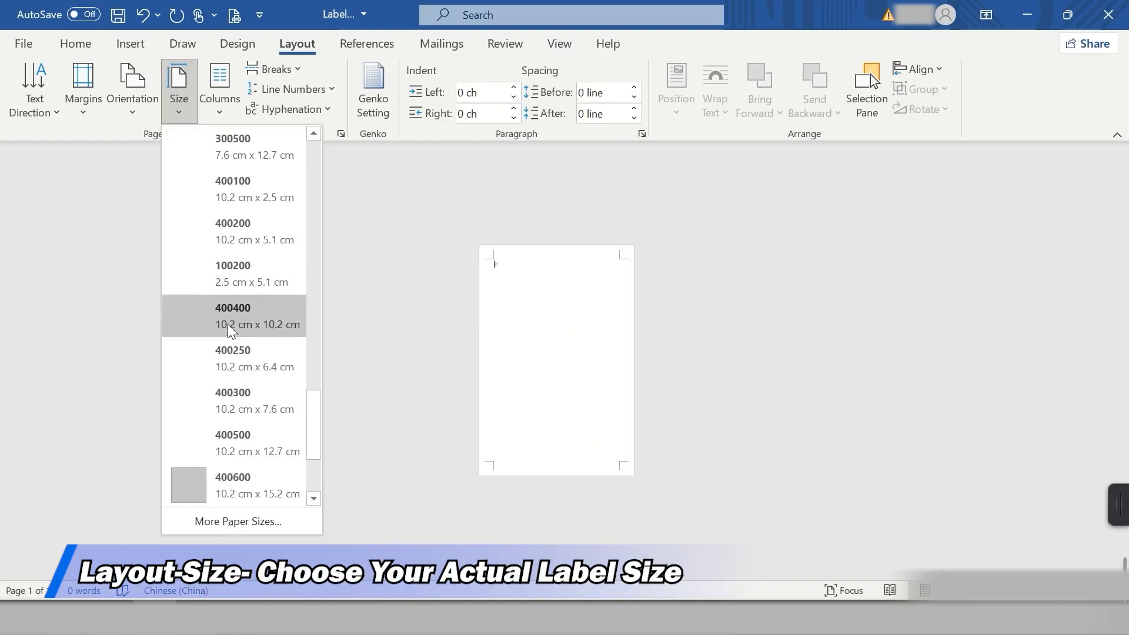
pyautogui.click(250, 318)
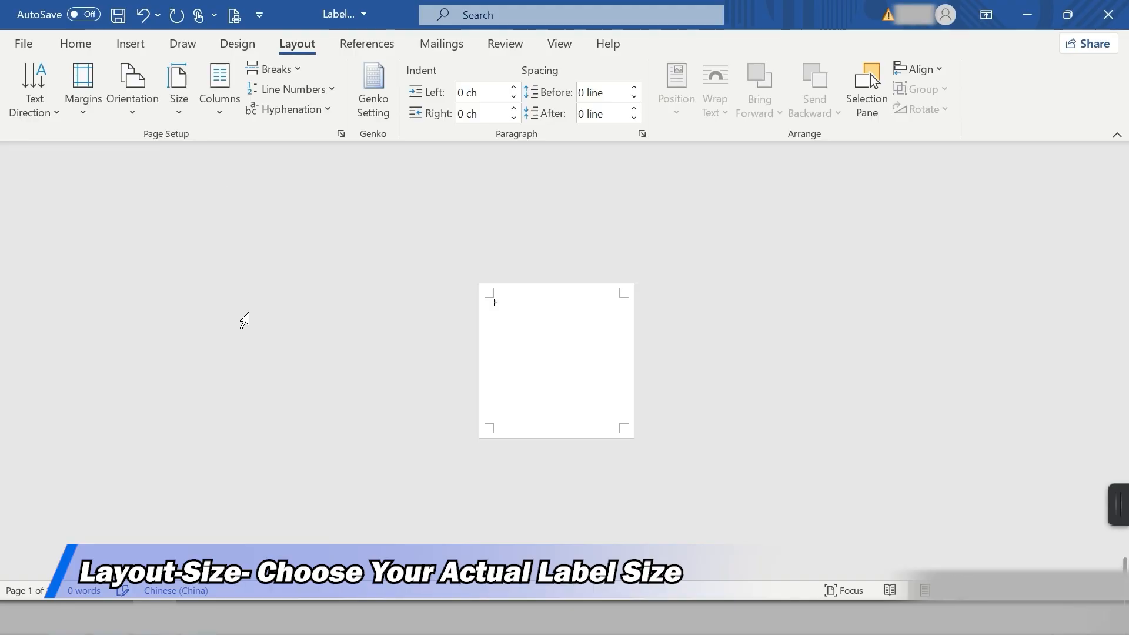
# Step: Set the document's paper size to the 400600 label format, 10.2 cm x 15.2 cm
pyautogui.click(176, 113)
pyautogui.scroll(-3, 259, 453)
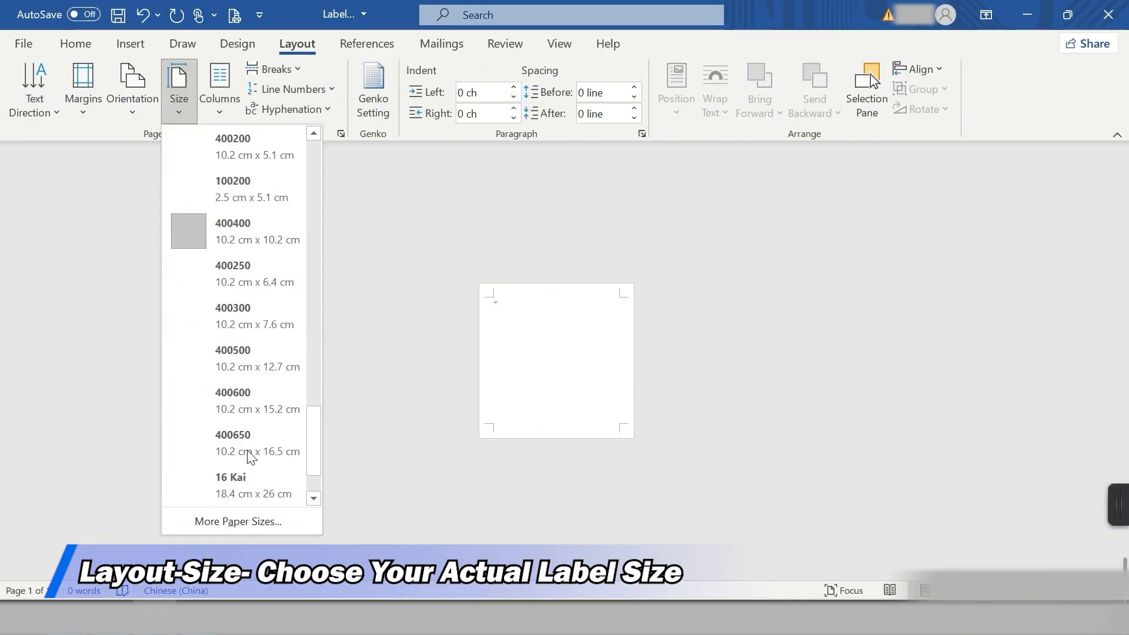
pyautogui.click(265, 396)
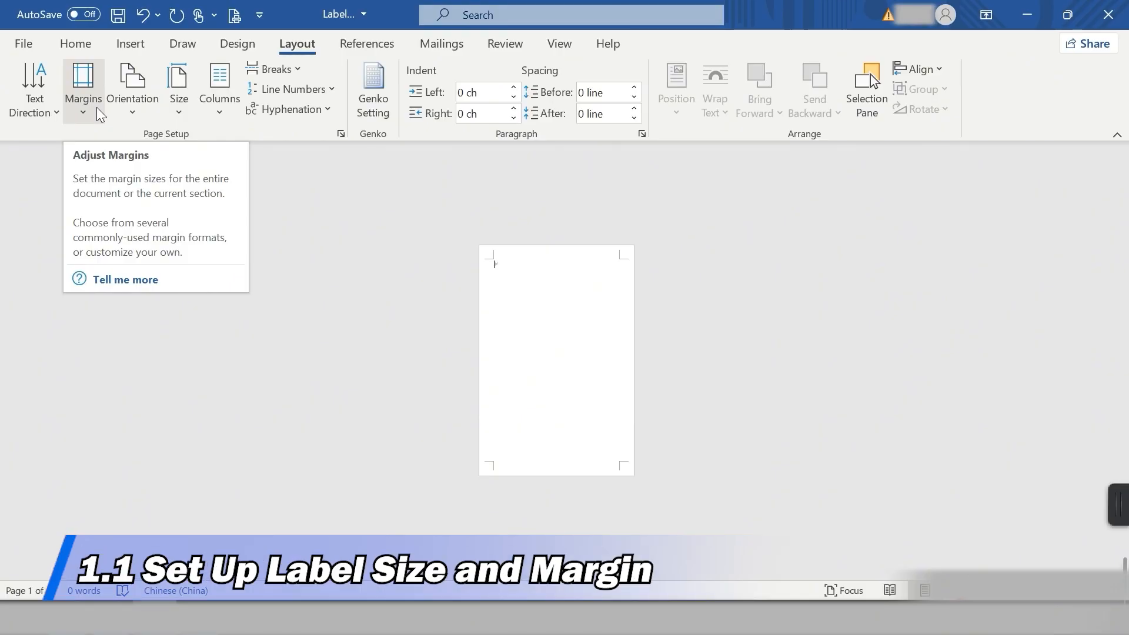
# Step: Check the label's custom margin settings in Page Setup, then close the dialog
pyautogui.click(100, 112)
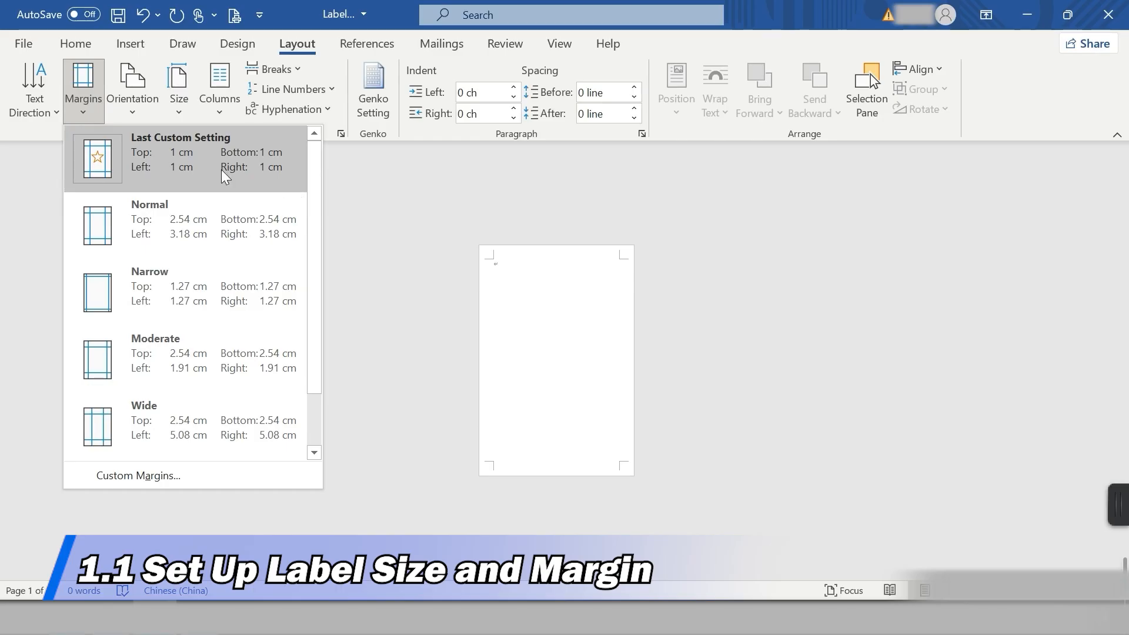
pyautogui.click(157, 488)
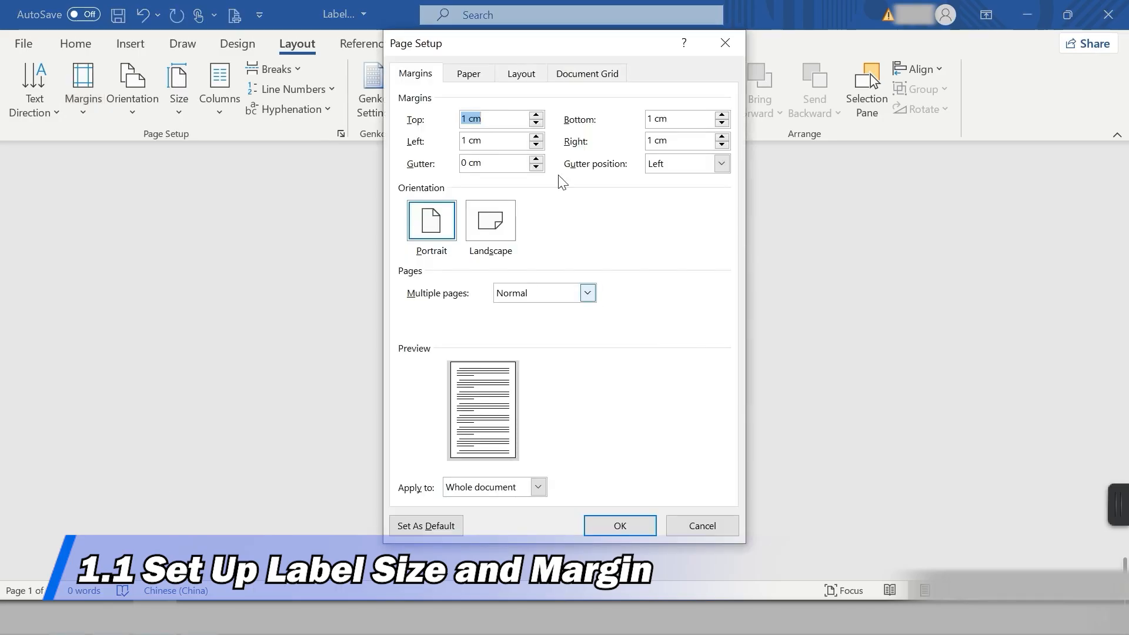
pyautogui.click(619, 528)
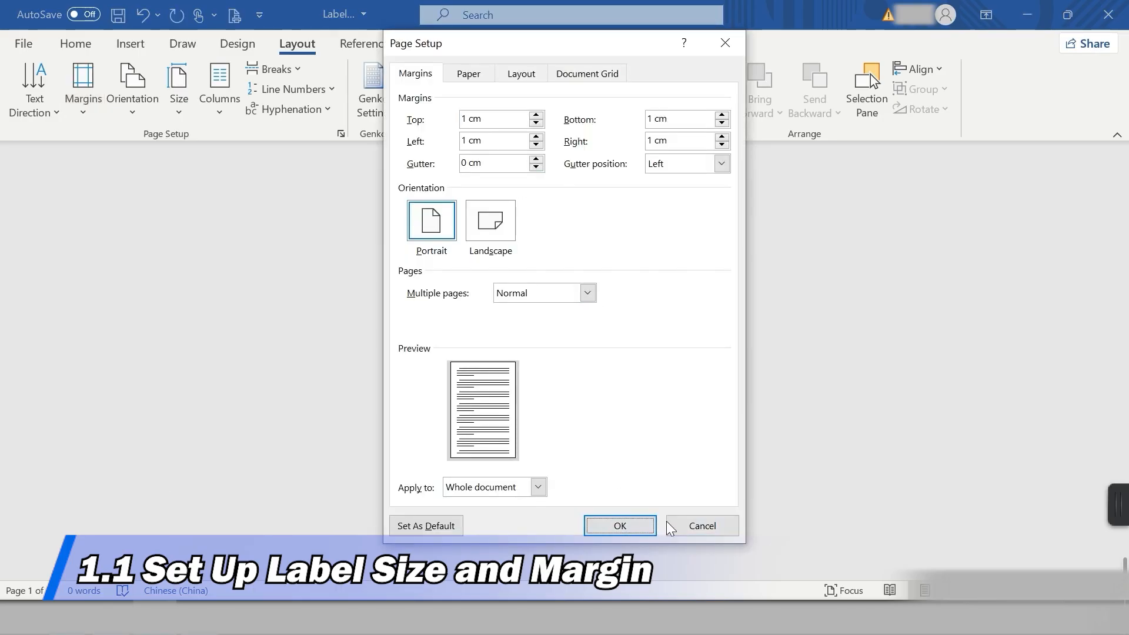
pyautogui.click(690, 524)
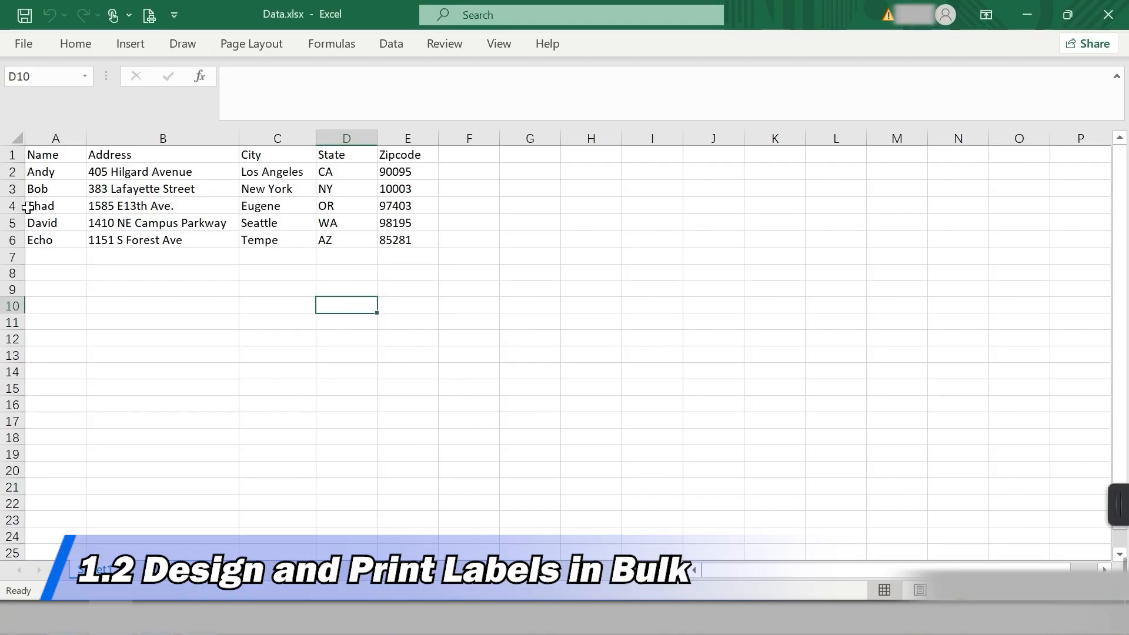
# Step: In Excel, look over the recipient rows 2 to 6 and the column headers of Data.xlsx
pyautogui.moveTo(9, 171); pyautogui.dragTo(7, 238)
pyautogui.click(227, 305)
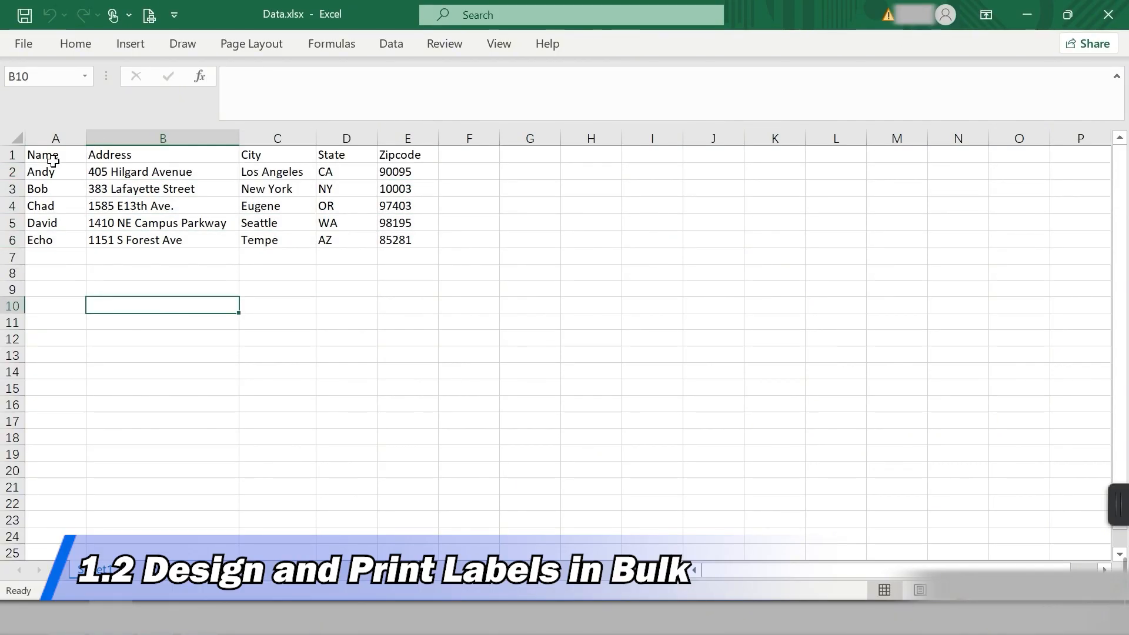
pyautogui.click(181, 152)
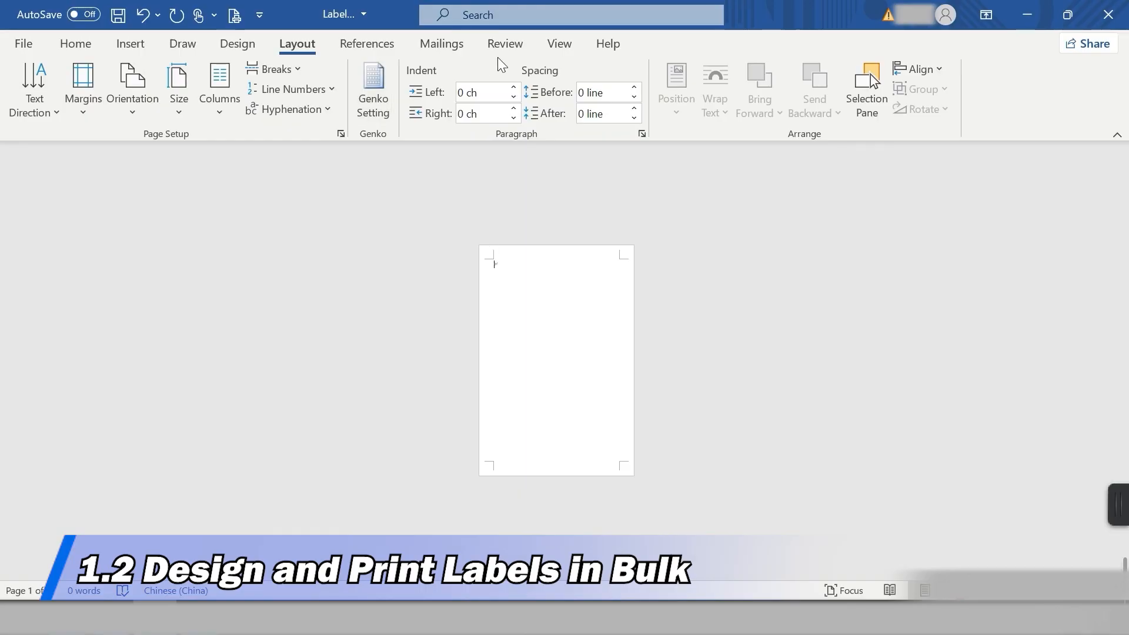
# Step: In Word, attach Sheet1$ of Data.xlsx from the desktop folder Print Labels in BULK as the existing mail merge recipient list
pyautogui.click(445, 47)
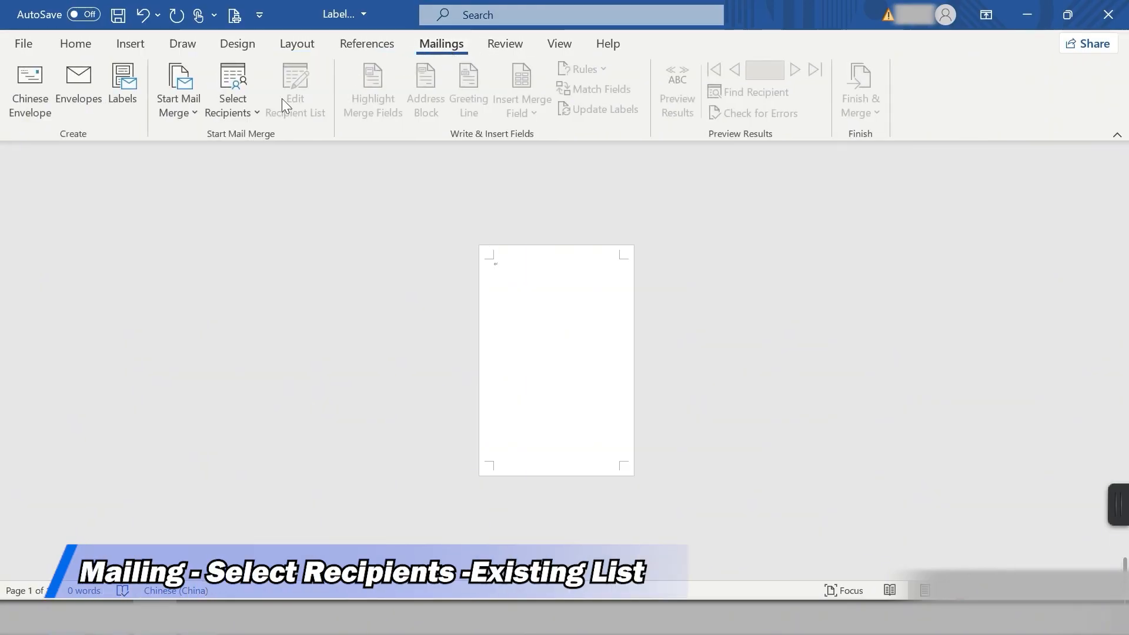
pyautogui.click(240, 101)
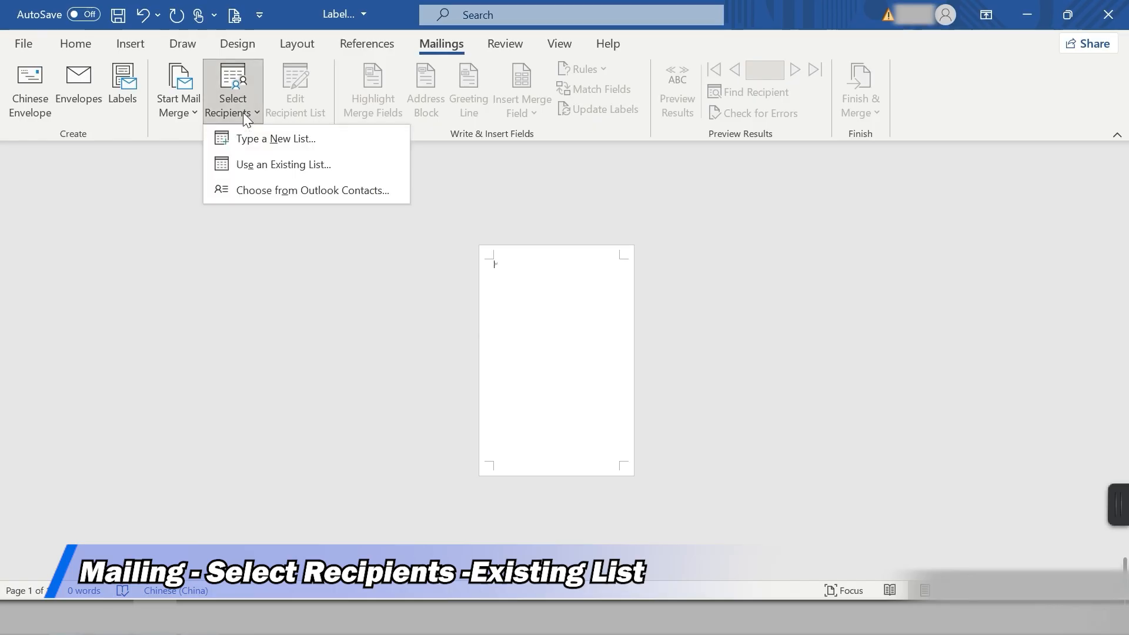
pyautogui.click(266, 165)
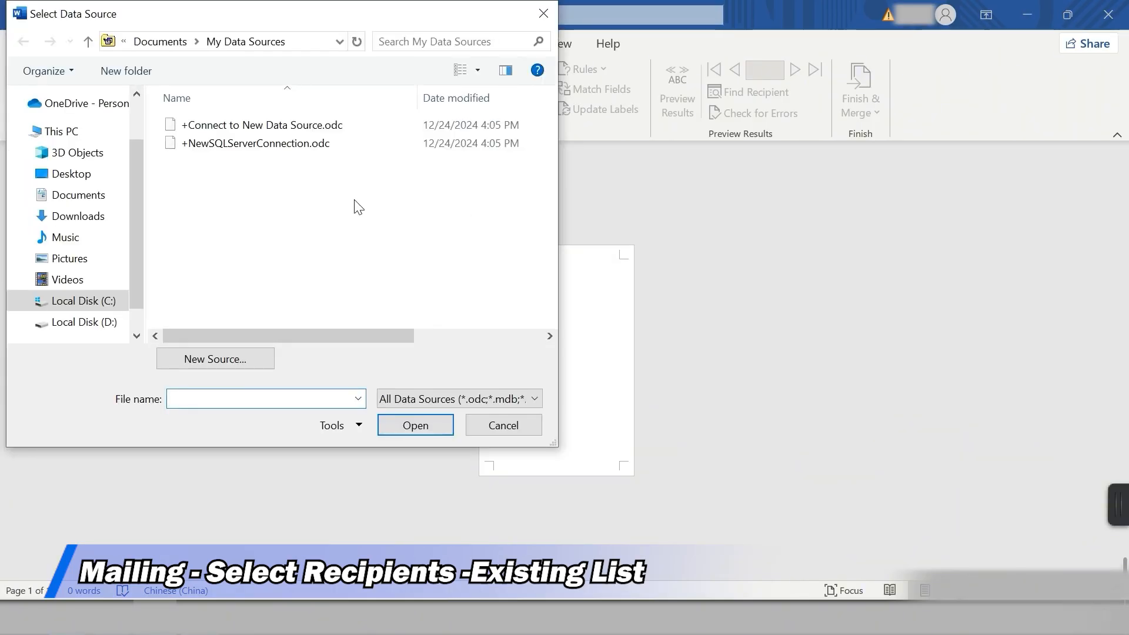
pyautogui.click(98, 181)
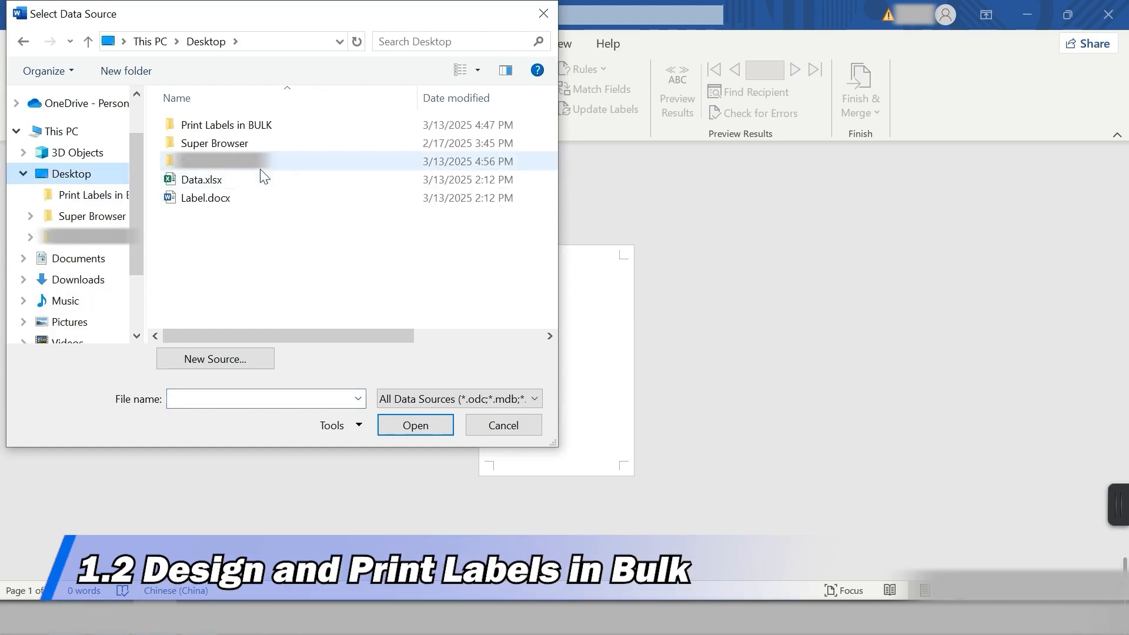
pyautogui.doubleClick(307, 116)
pyautogui.click(271, 131)
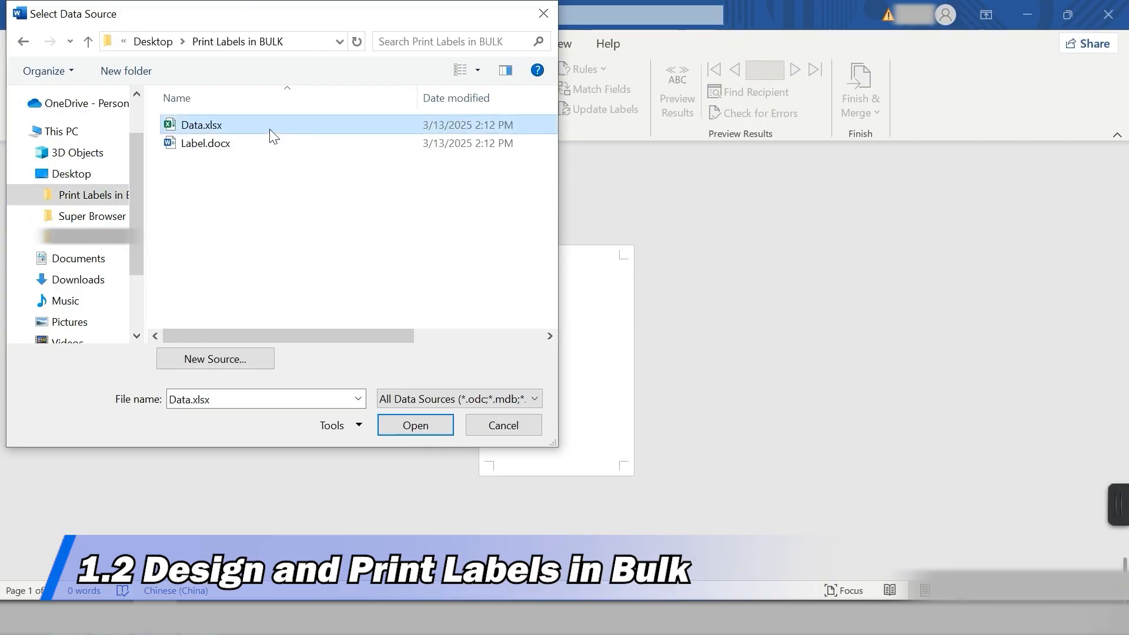
pyautogui.click(412, 426)
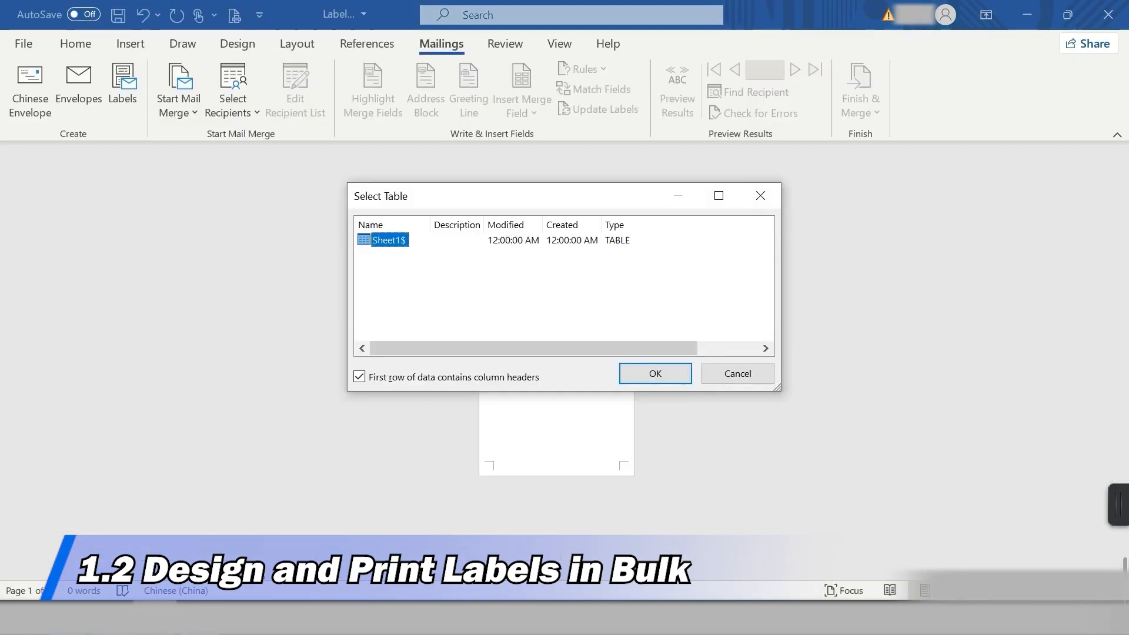
pyautogui.click(630, 372)
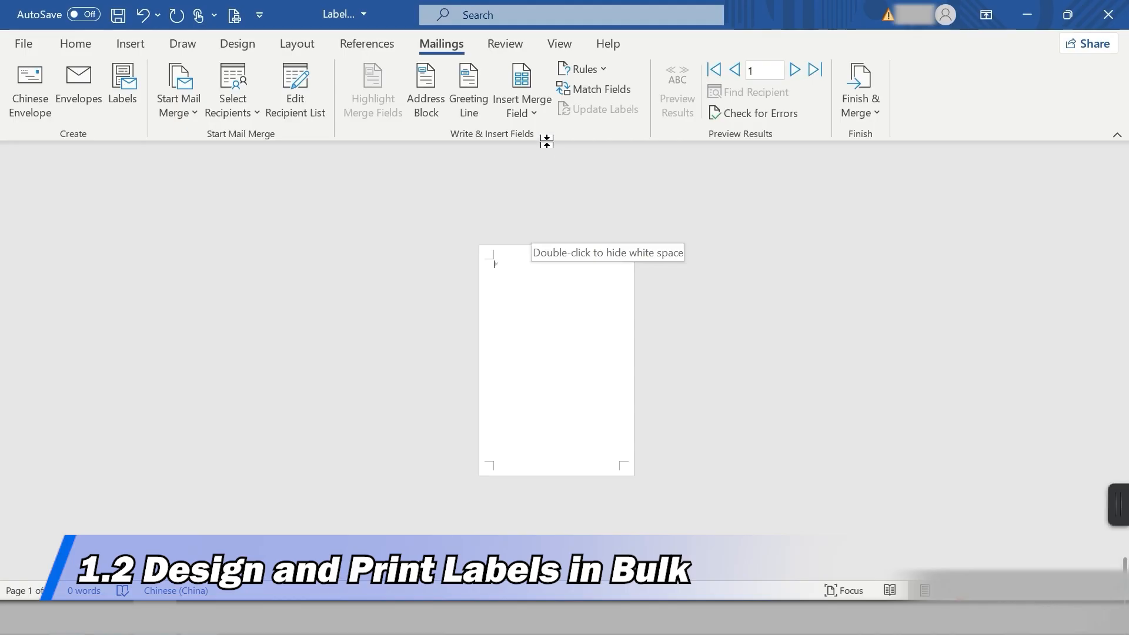
# Step: Insert the Name and Address merge fields at the start of the label, each on its own line
pyautogui.click(539, 110)
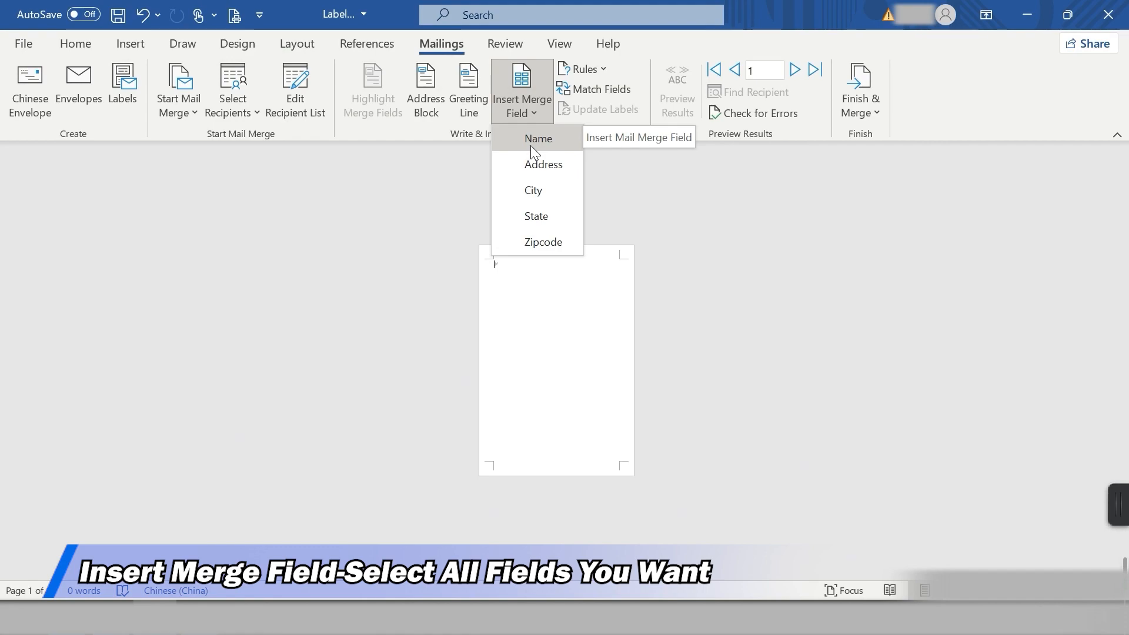
pyautogui.click(531, 146)
pyautogui.press('Return')
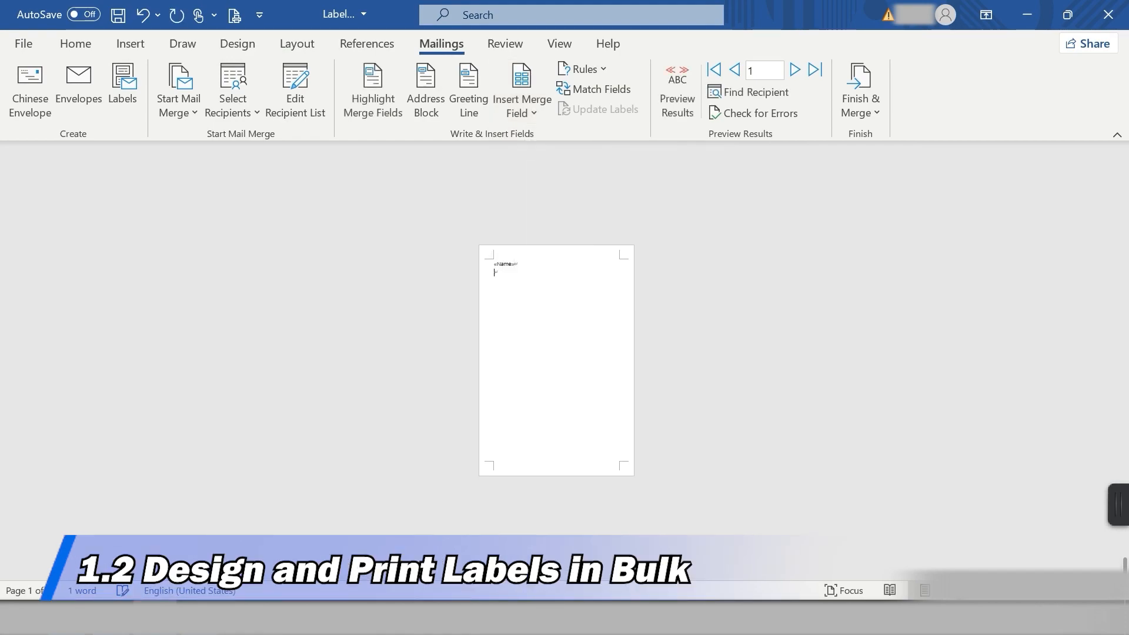
pyautogui.click(536, 110)
pyautogui.click(539, 165)
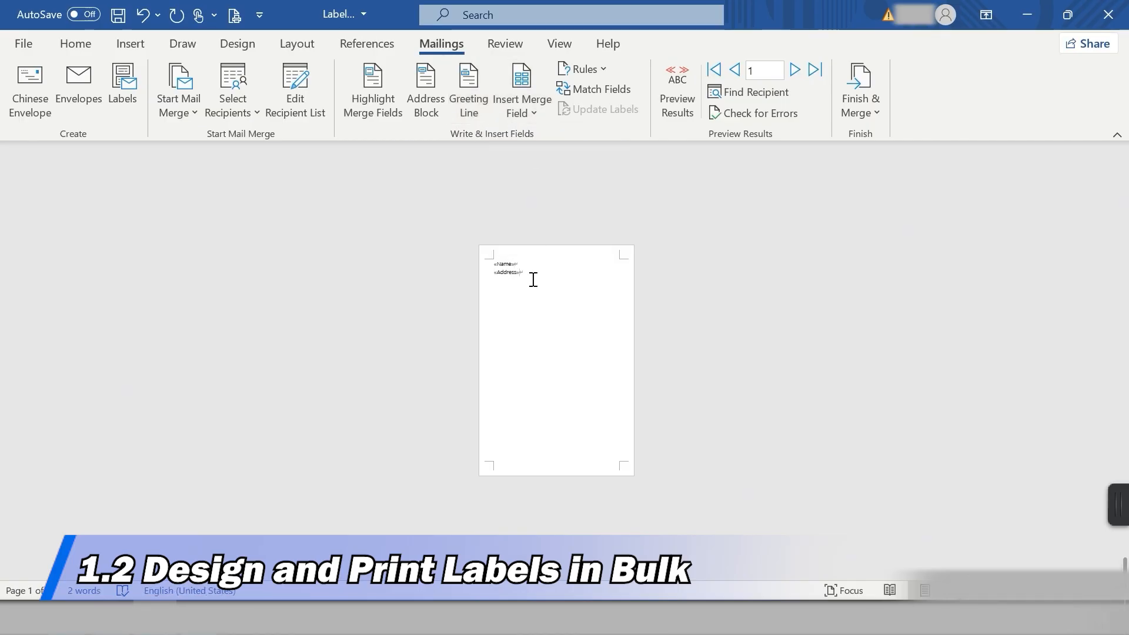
pyautogui.press('Return')
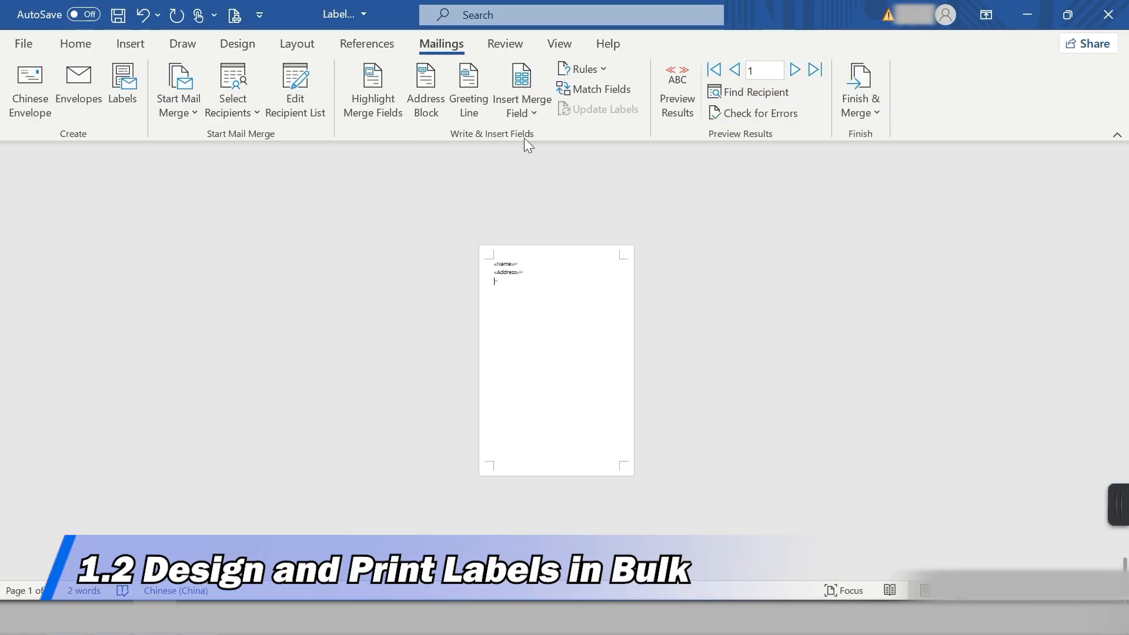
# Step: Add the City, State and Zipcode merge fields below the Address field, each on its own line
pyautogui.click(520, 115)
pyautogui.click(548, 196)
pyautogui.press('Return')
pyautogui.click(527, 115)
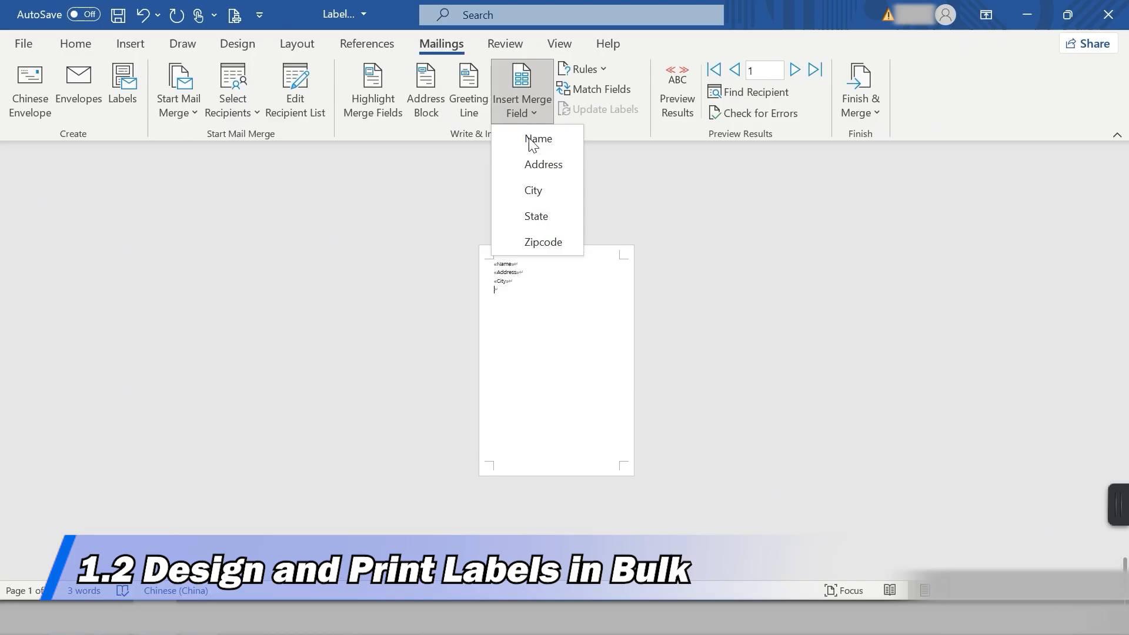
pyautogui.click(531, 206)
pyautogui.press('Return')
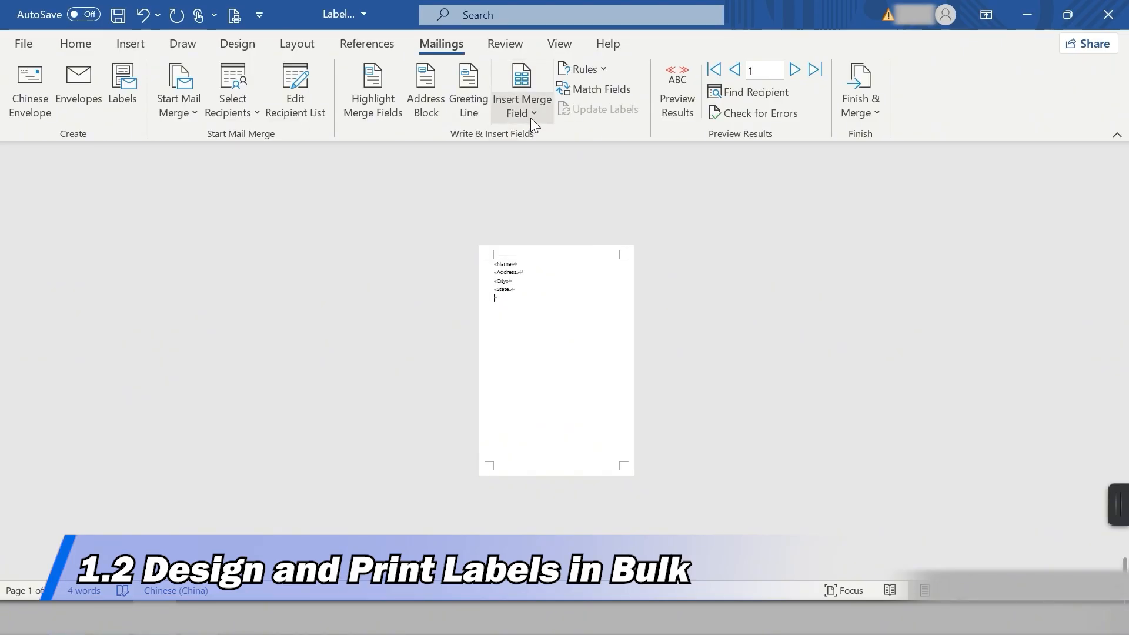
pyautogui.click(530, 117)
pyautogui.click(561, 245)
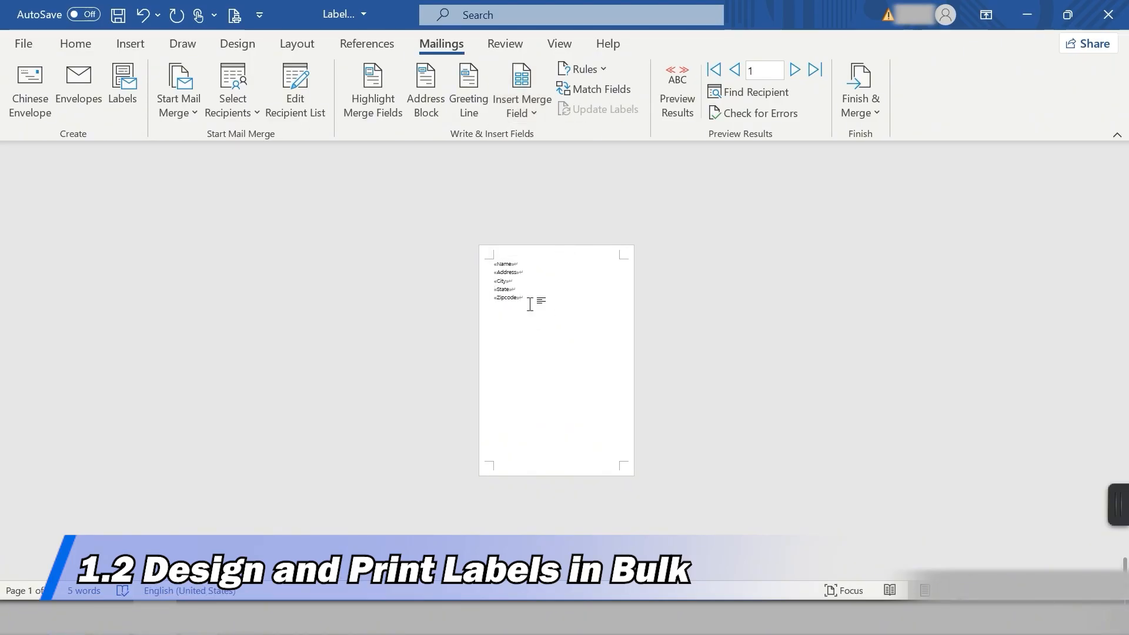
# Step: Change the font of the Address, City, State and Zipcode fields to Calibri
pyautogui.moveTo(530, 304); pyautogui.dragTo(481, 272)
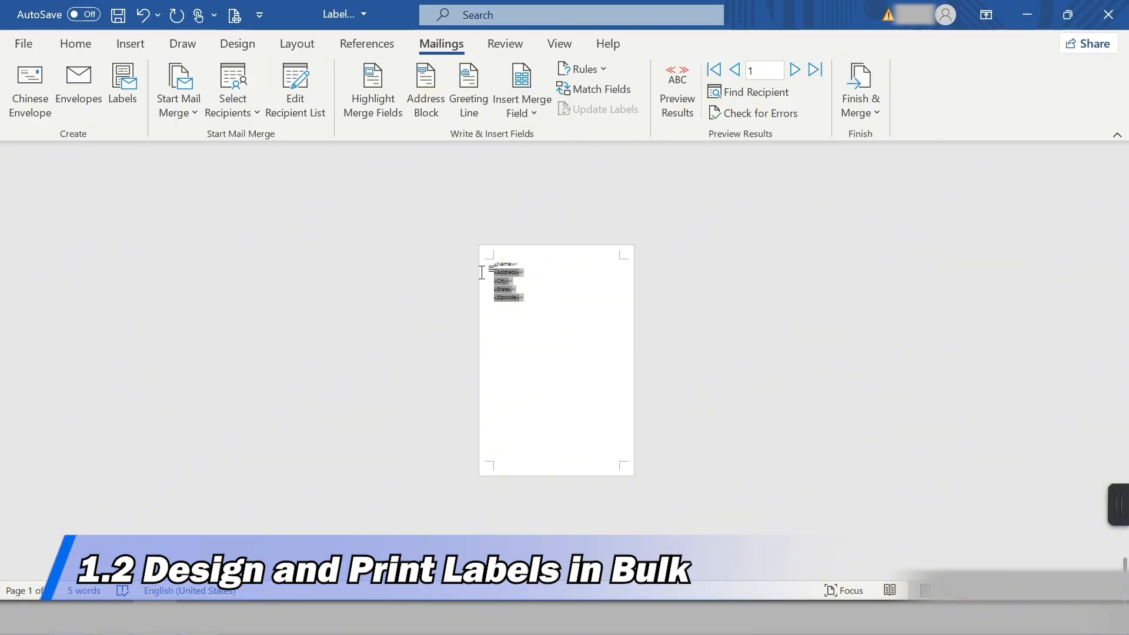
pyautogui.click(69, 45)
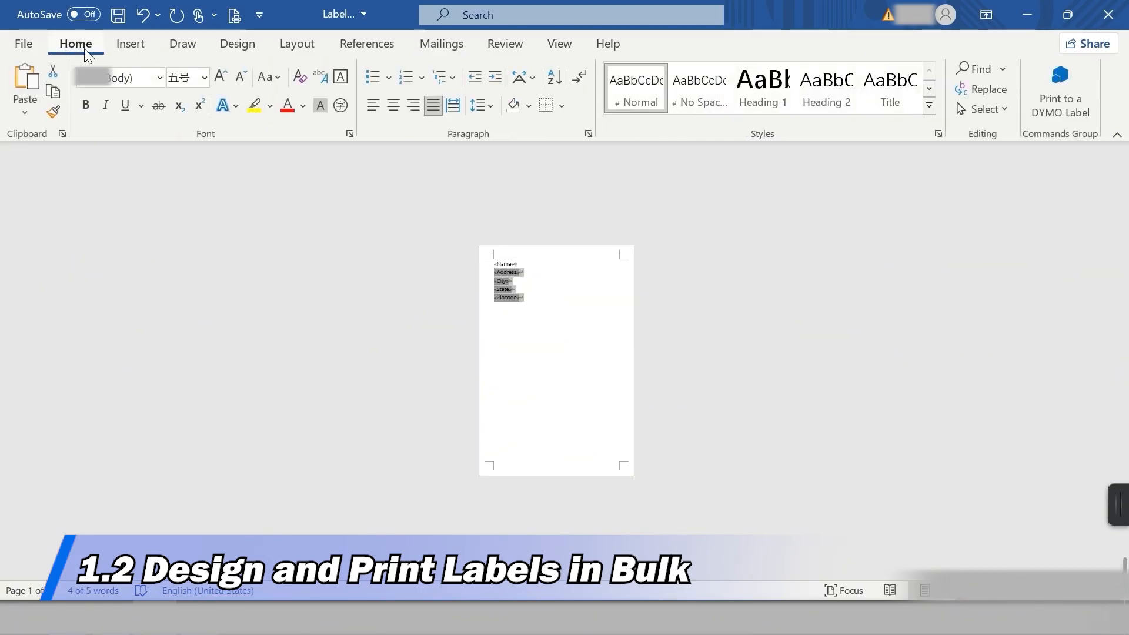
pyautogui.click(164, 80)
pyautogui.scroll(-6, 178, 312)
pyautogui.scroll(-5, 178, 313)
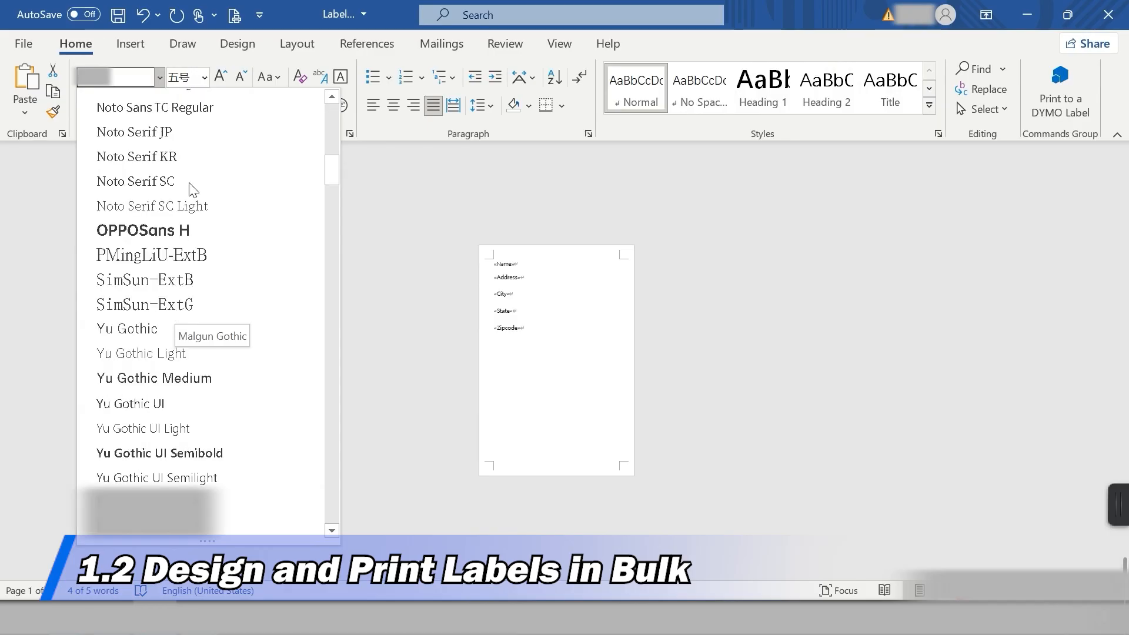
pyautogui.scroll(-4, 138, 331)
pyautogui.scroll(-5, 141, 338)
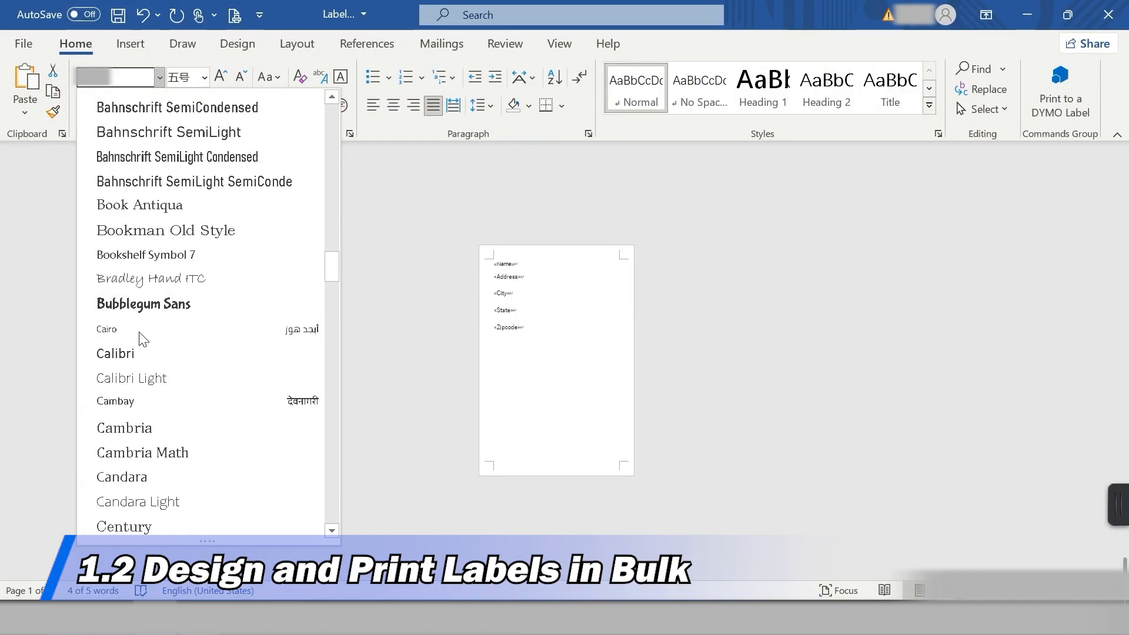
pyautogui.click(120, 354)
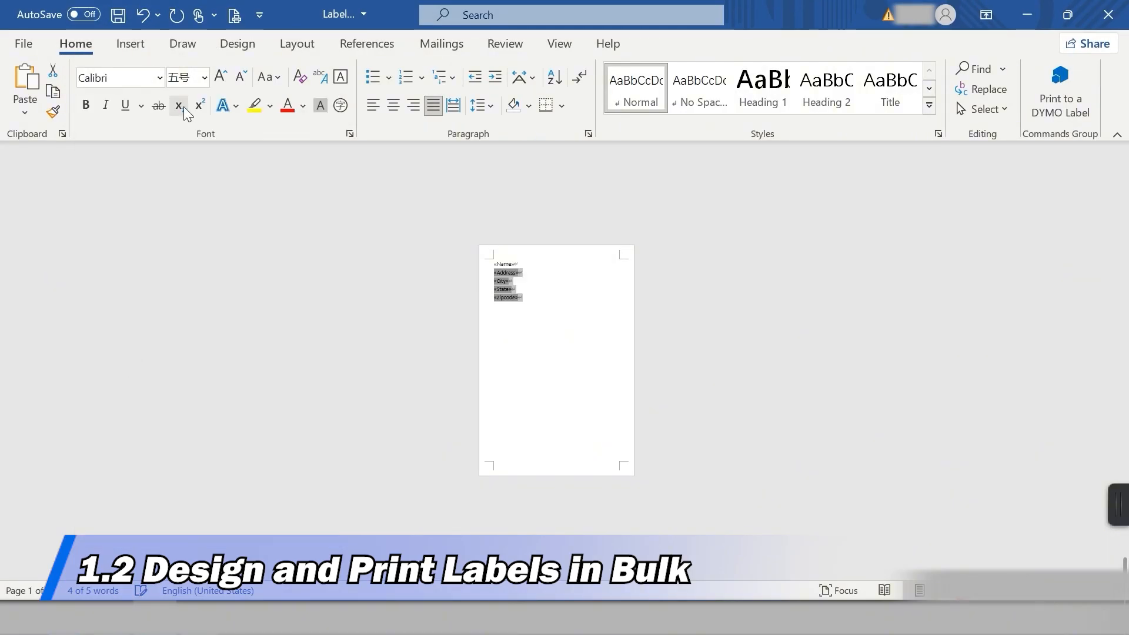
# Step: Set the font size of the Address, City, State and Zipcode fields to 26, then deselect them
pyautogui.click(204, 84)
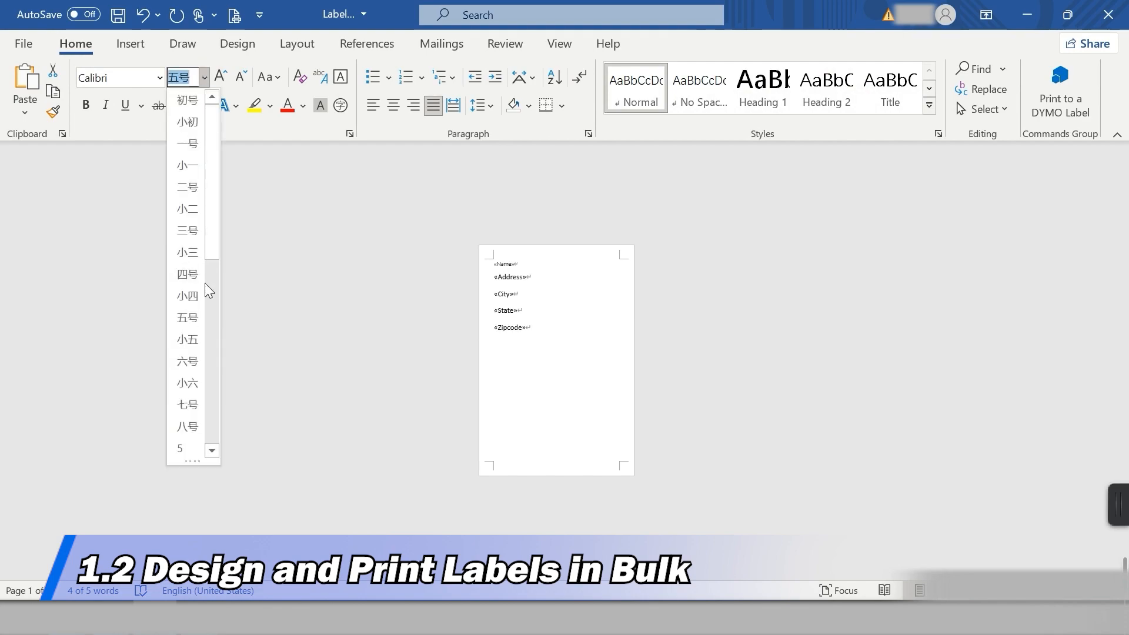
pyautogui.scroll(-2, 209, 295)
pyautogui.scroll(-2, 184, 427)
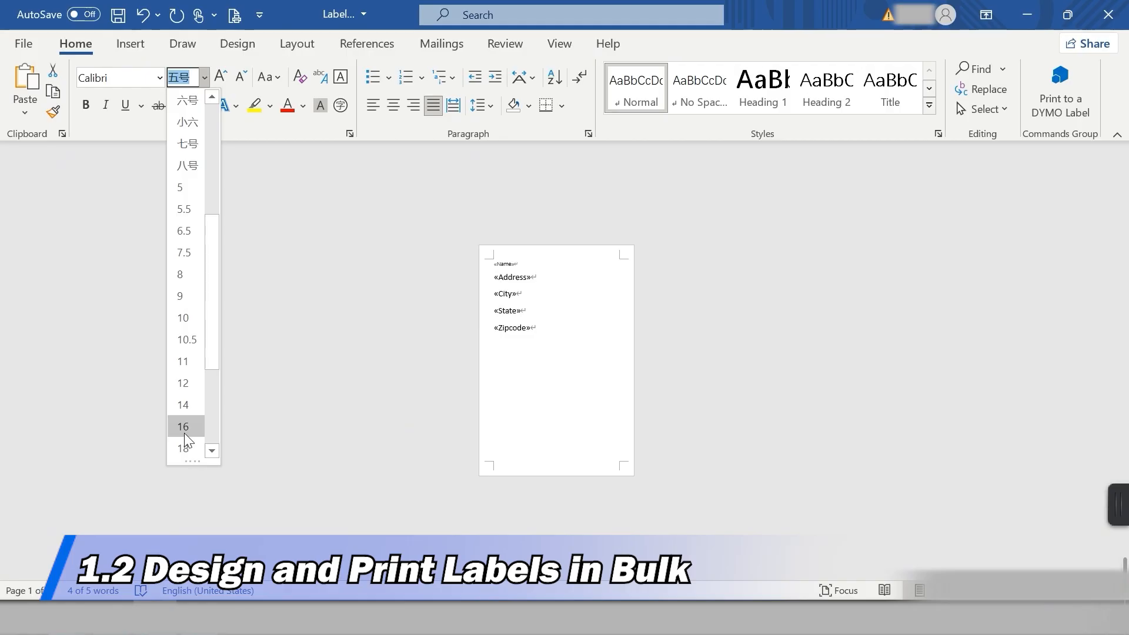
pyautogui.scroll(-3, 185, 435)
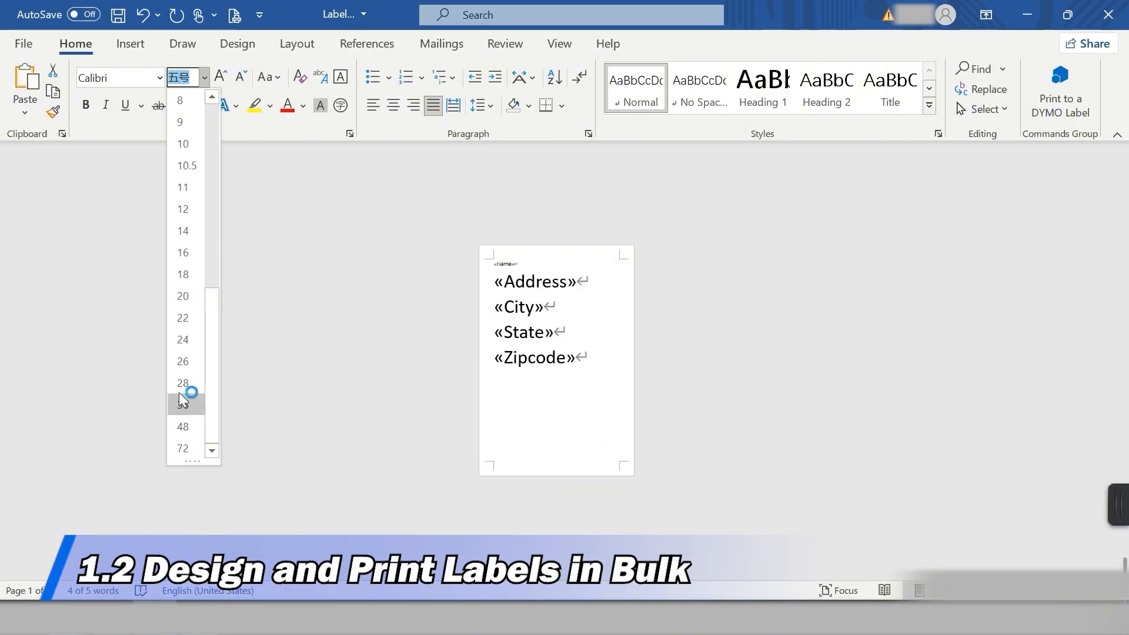
pyautogui.click(182, 362)
pyautogui.click(597, 386)
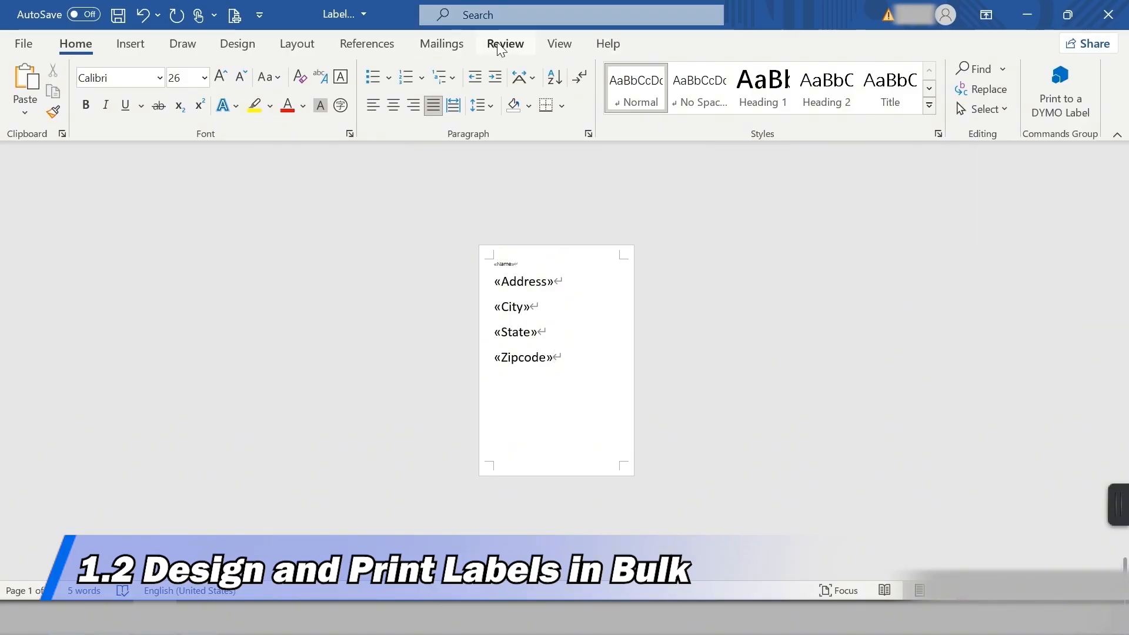
# Step: Preview the merge results and change the font of the name and street address lines to Calibri
pyautogui.click(423, 46)
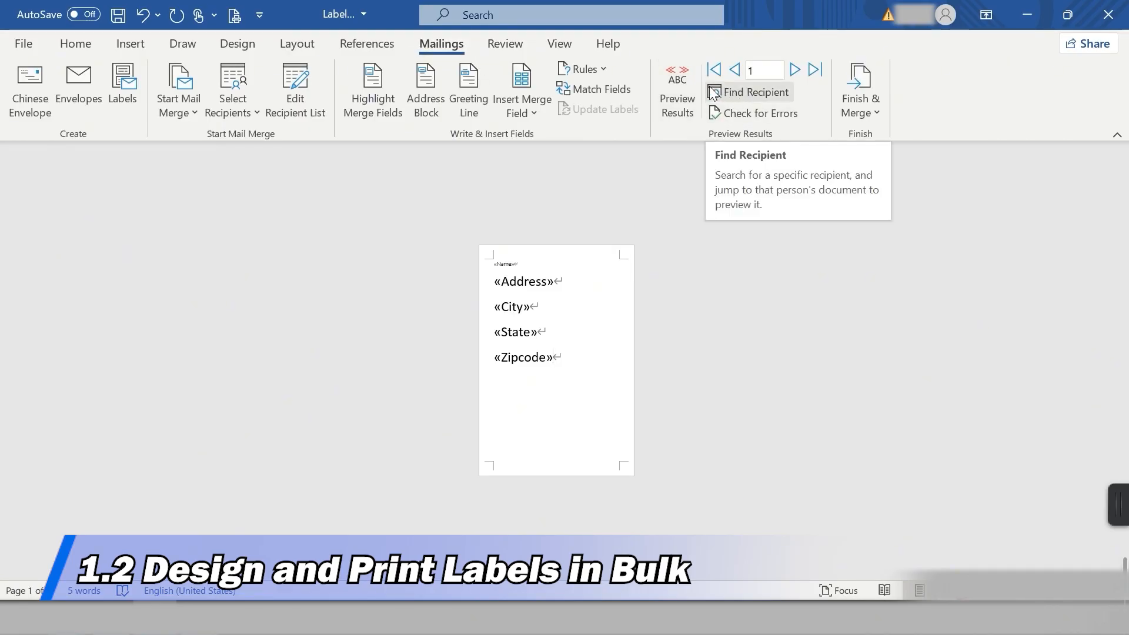
pyautogui.click(678, 98)
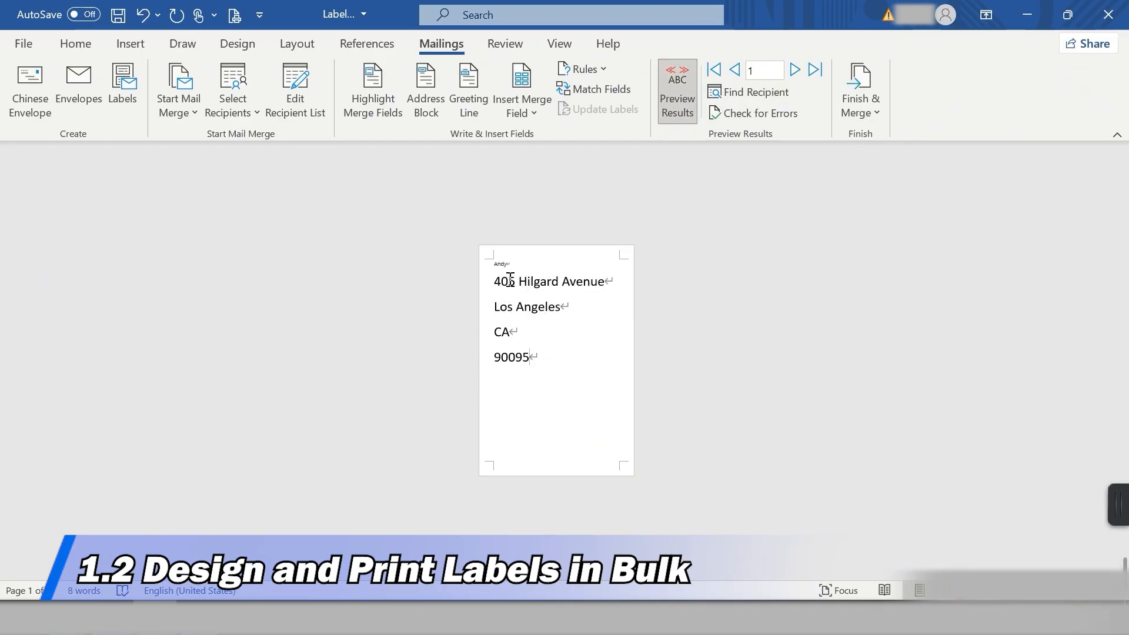
pyautogui.moveTo(514, 269); pyautogui.dragTo(606, 283)
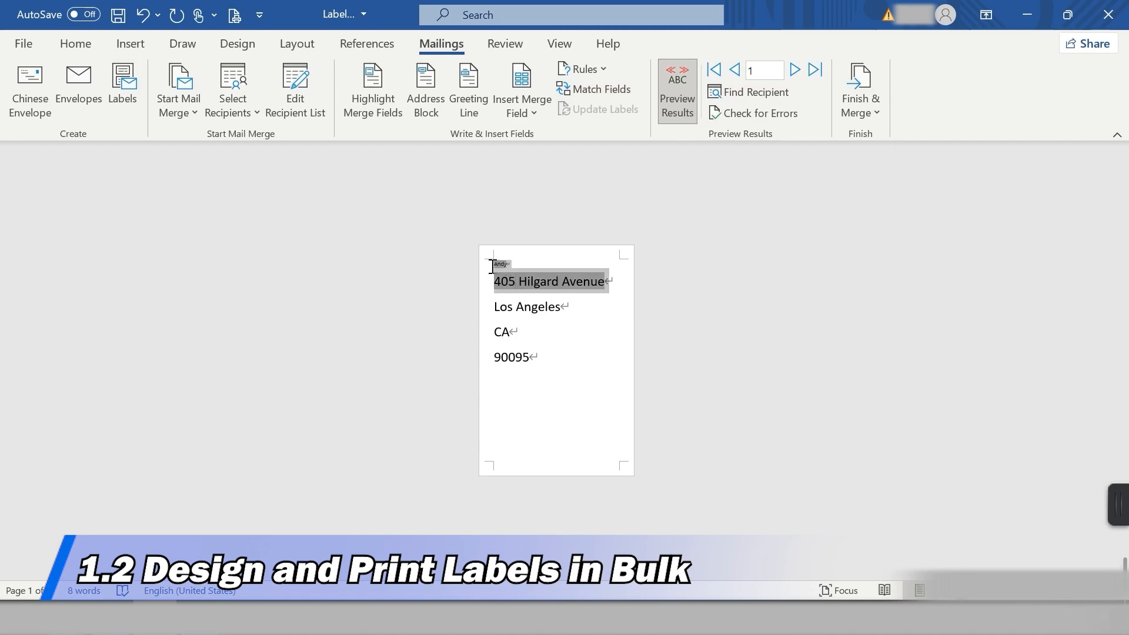
pyautogui.click(64, 47)
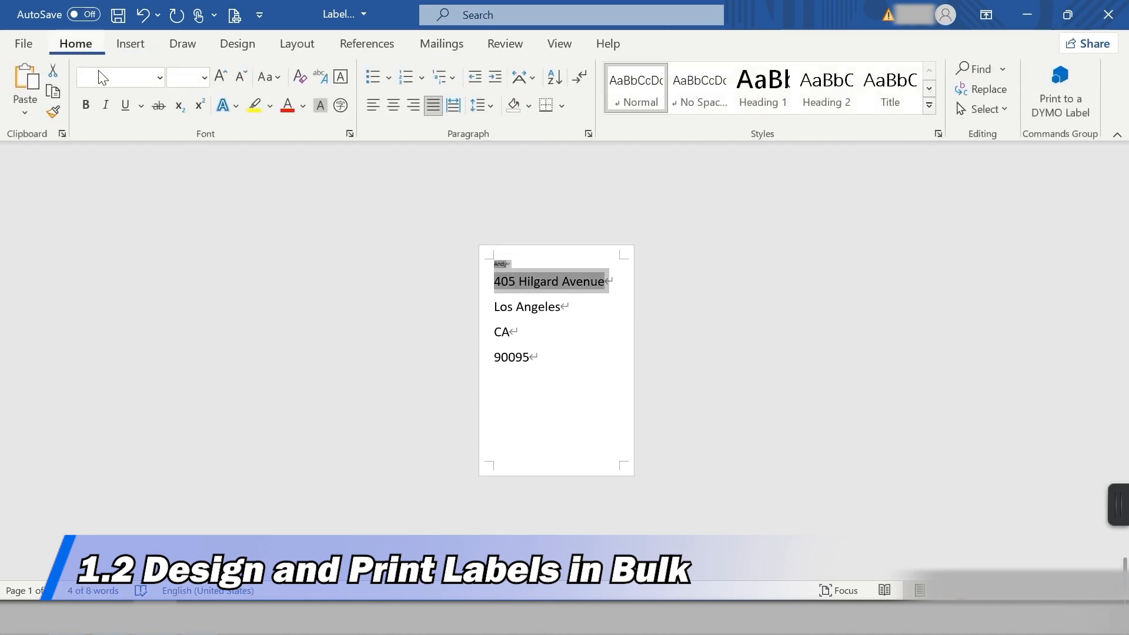
pyautogui.click(159, 77)
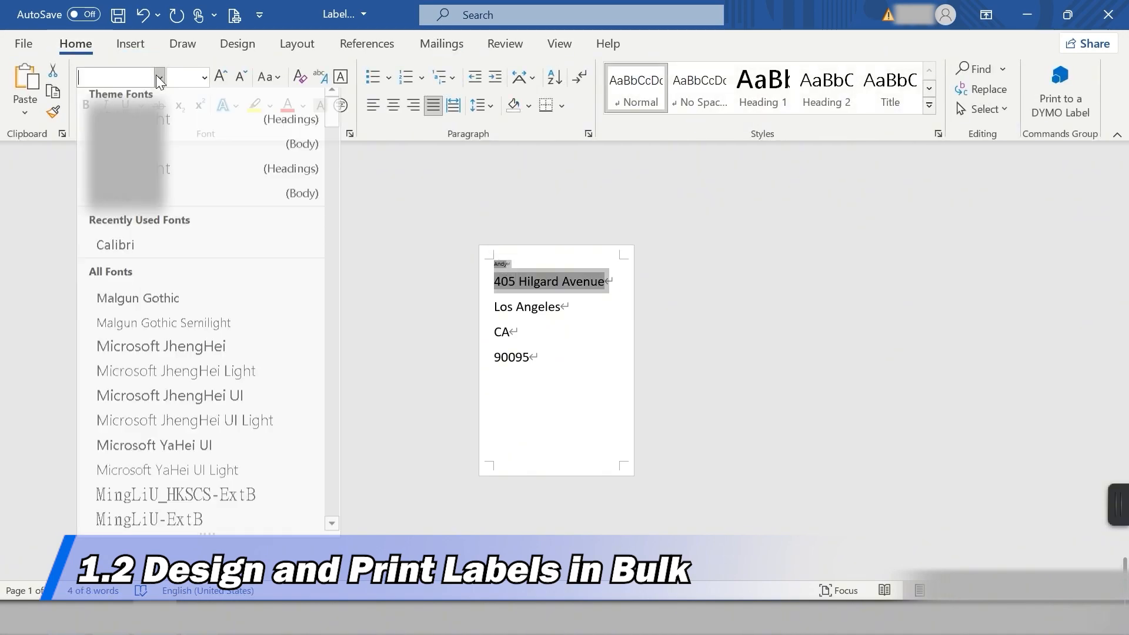
pyautogui.scroll(-4, 162, 256)
pyautogui.scroll(6, 163, 256)
pyautogui.click(161, 251)
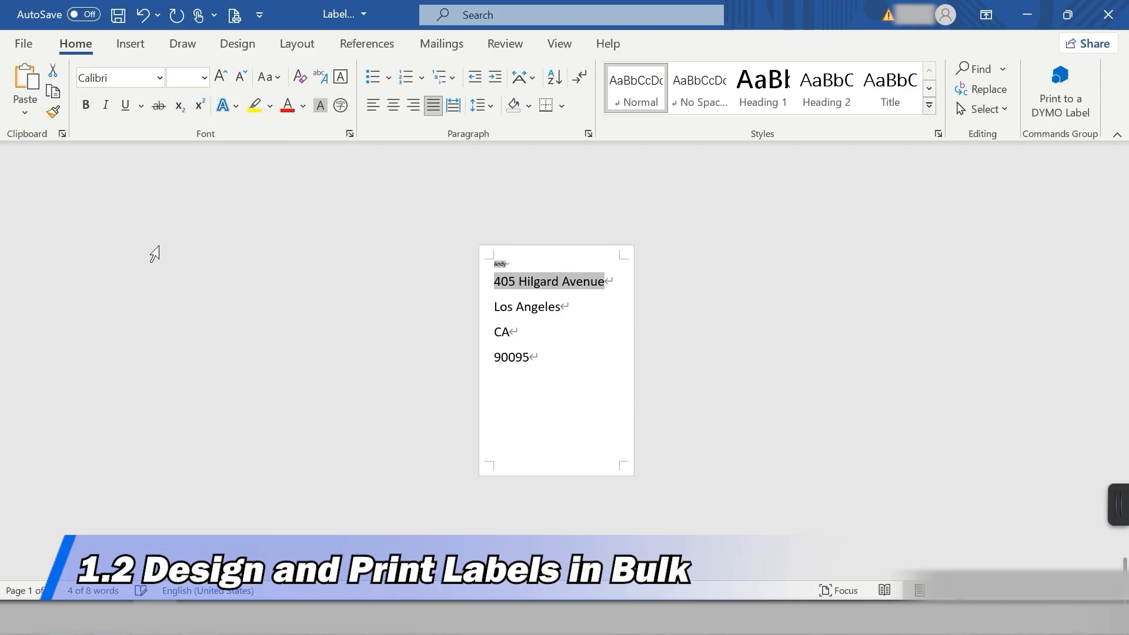
# Step: Set the font size of the name and street address lines to 26, and deselect them
pyautogui.click(204, 77)
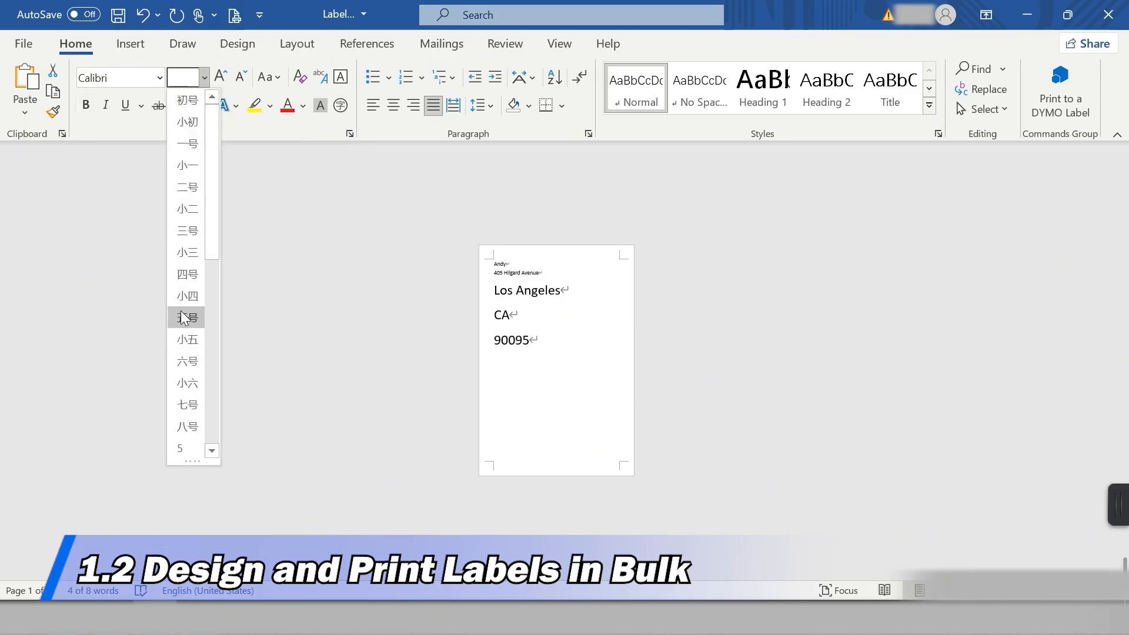
pyautogui.scroll(-5, 184, 318)
pyautogui.scroll(-1, 187, 410)
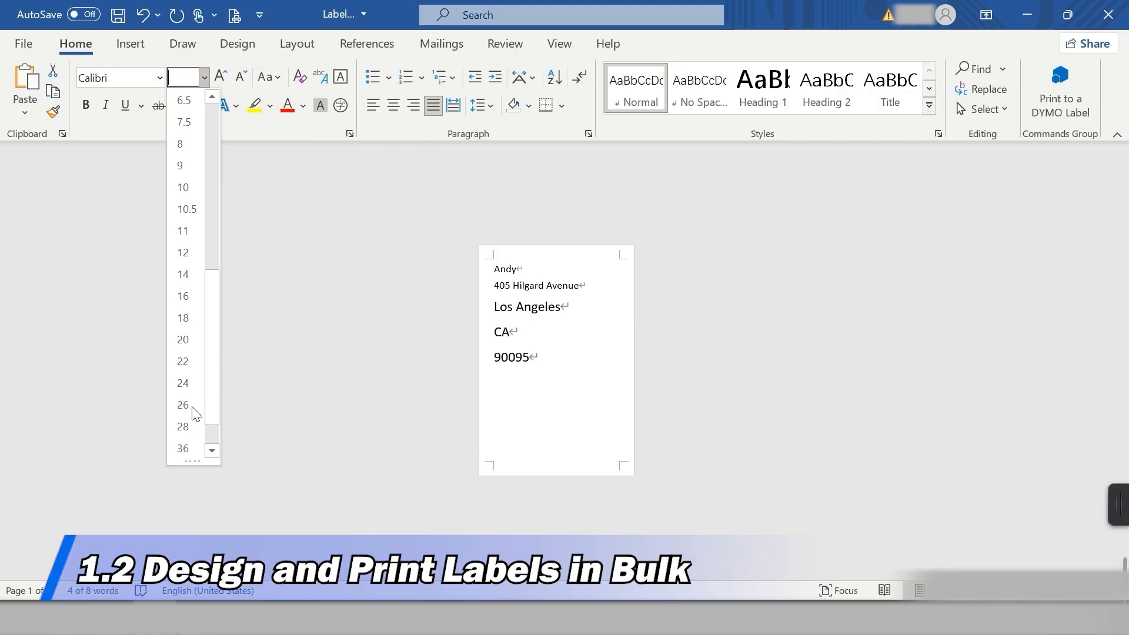
pyautogui.click(183, 405)
pyautogui.click(581, 367)
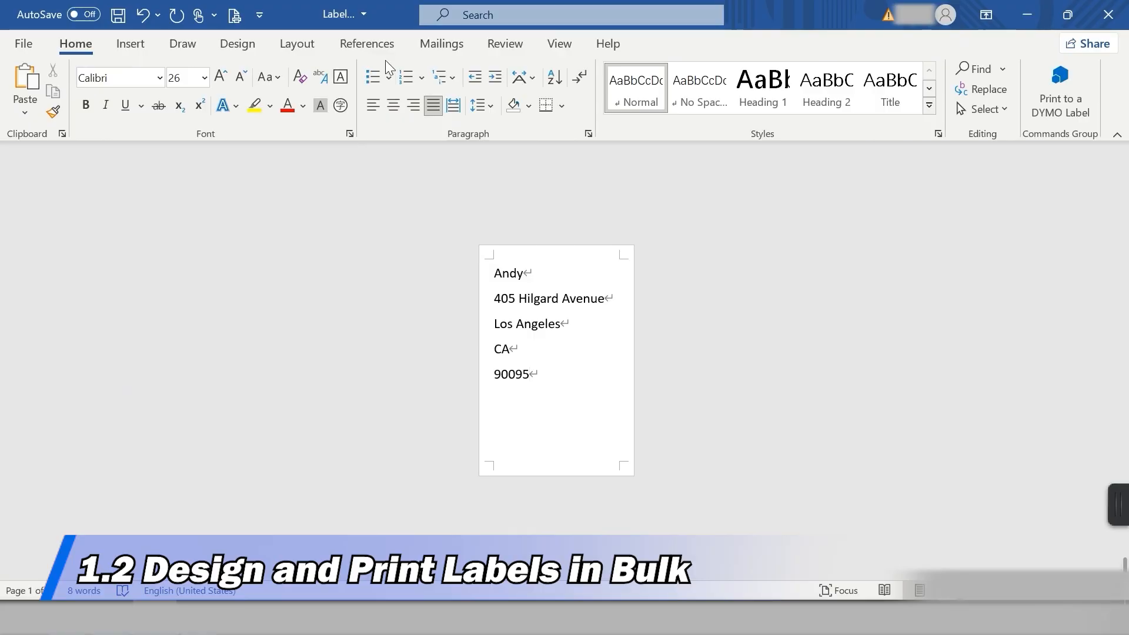
# Step: Page through the merged label previews record by record to check each recipient's address layout
pyautogui.click(428, 46)
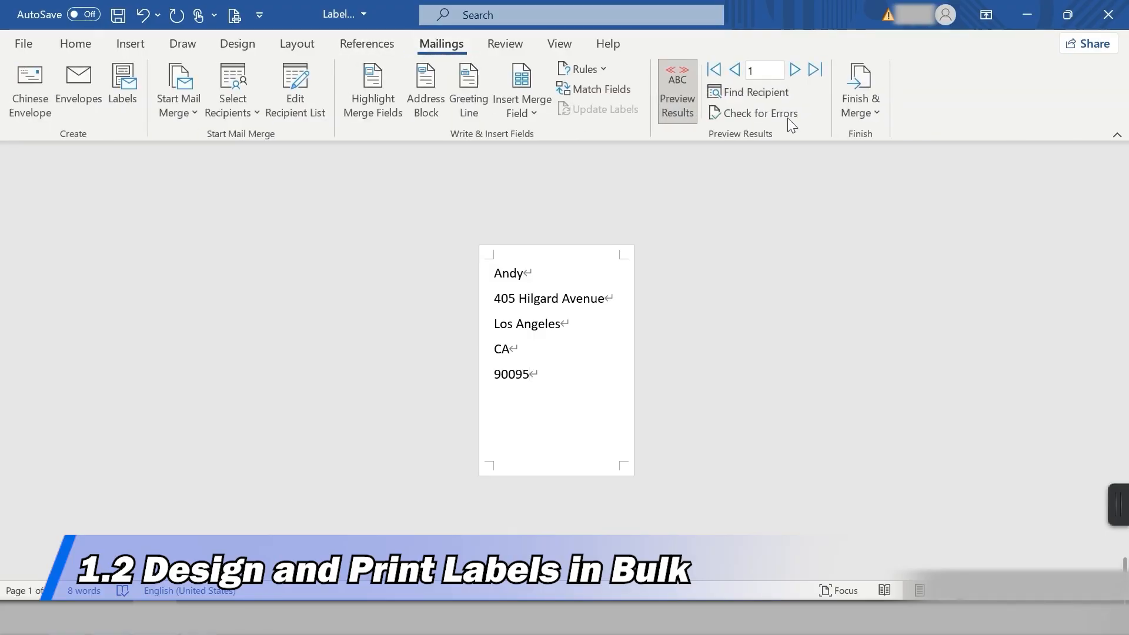
pyautogui.click(795, 71)
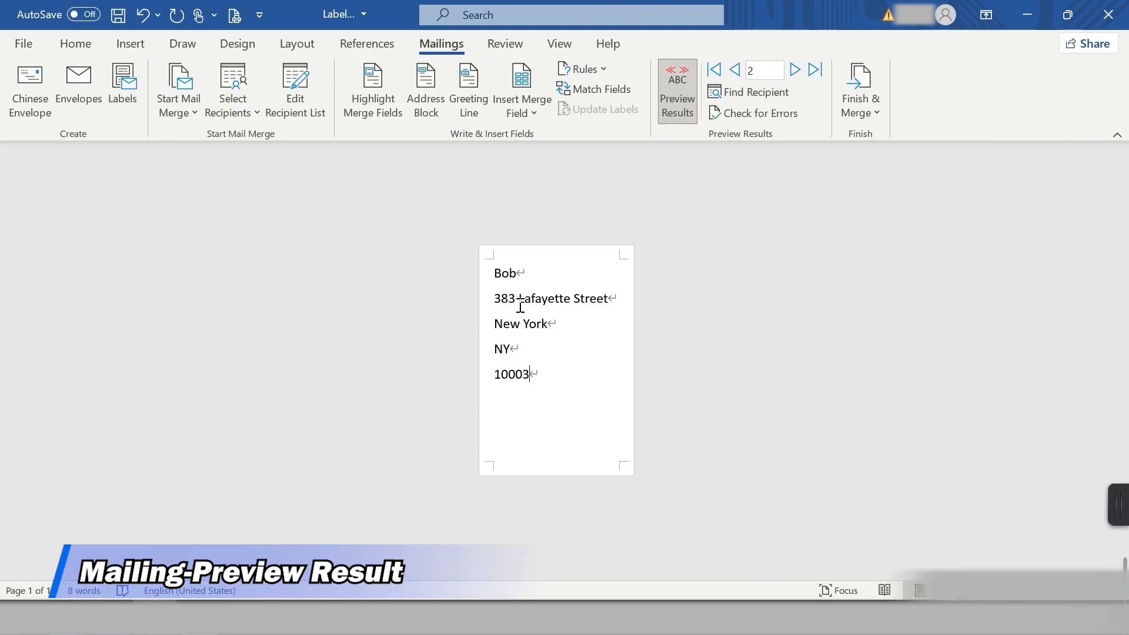
pyautogui.click(795, 70)
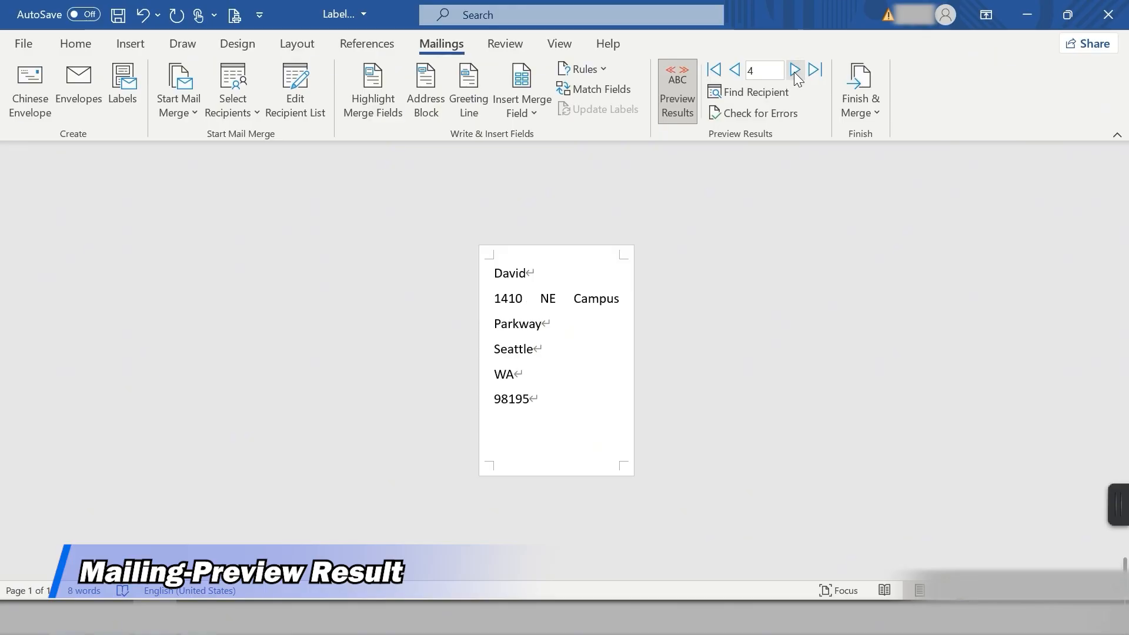
pyautogui.click(795, 70)
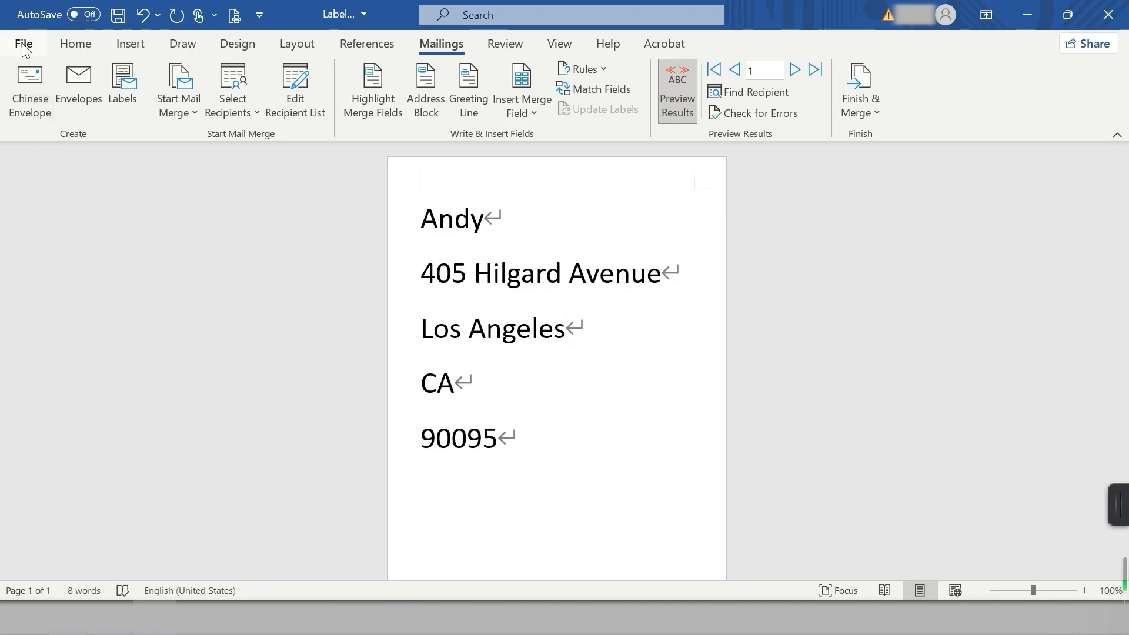
# Step: Set the number of copies to 5 in the label's print settings, and return to the document
pyautogui.click(24, 46)
pyautogui.click(50, 404)
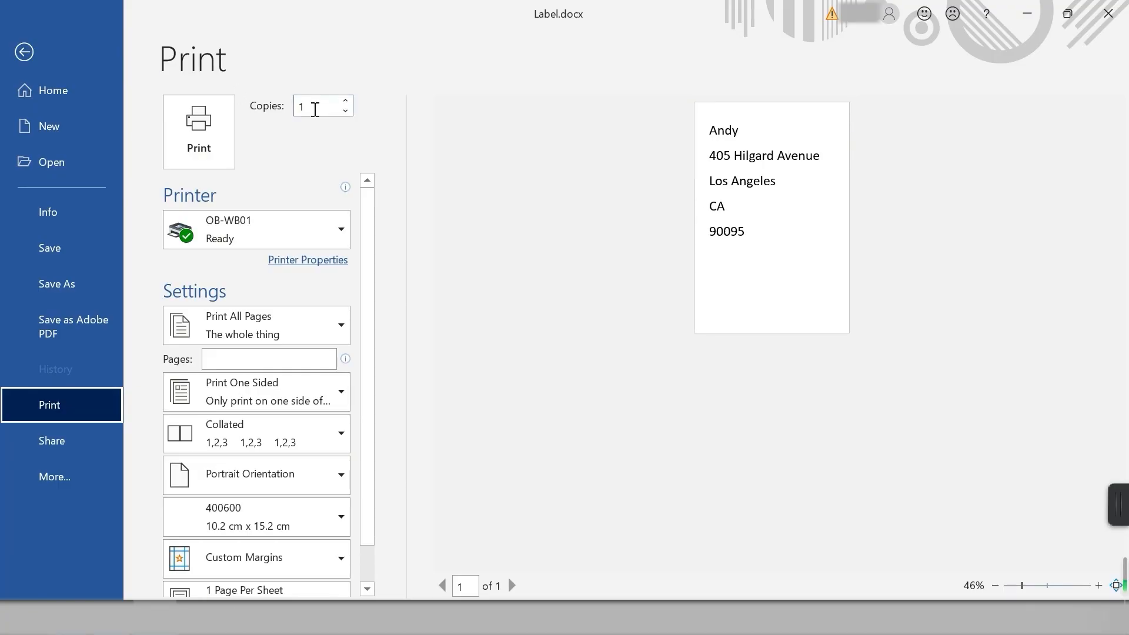
pyautogui.click(315, 110)
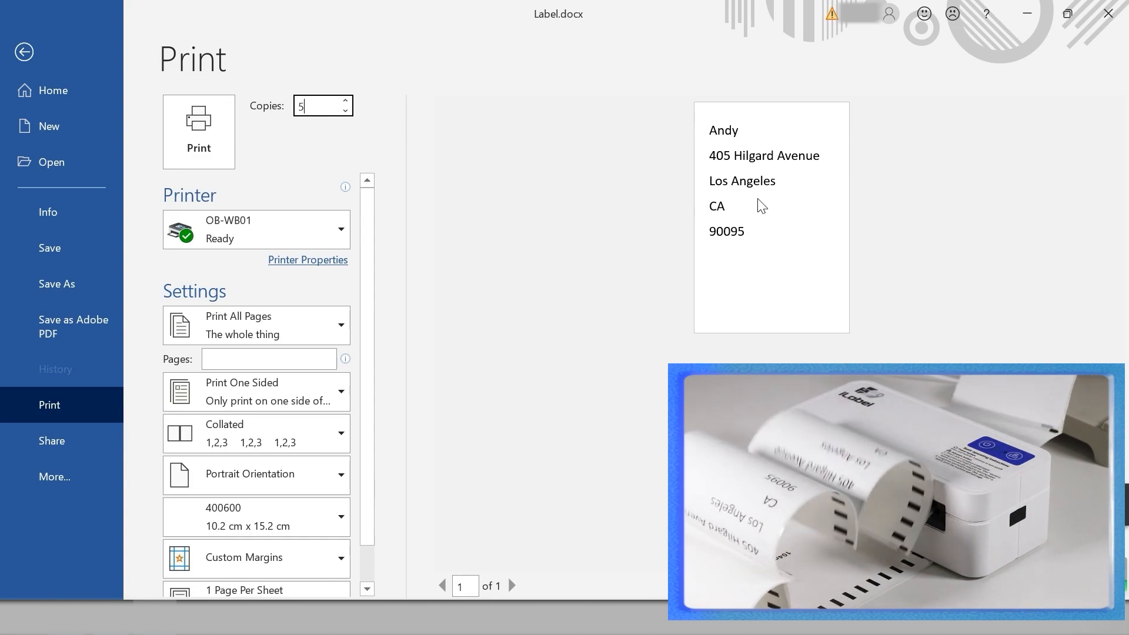
pyautogui.click(23, 52)
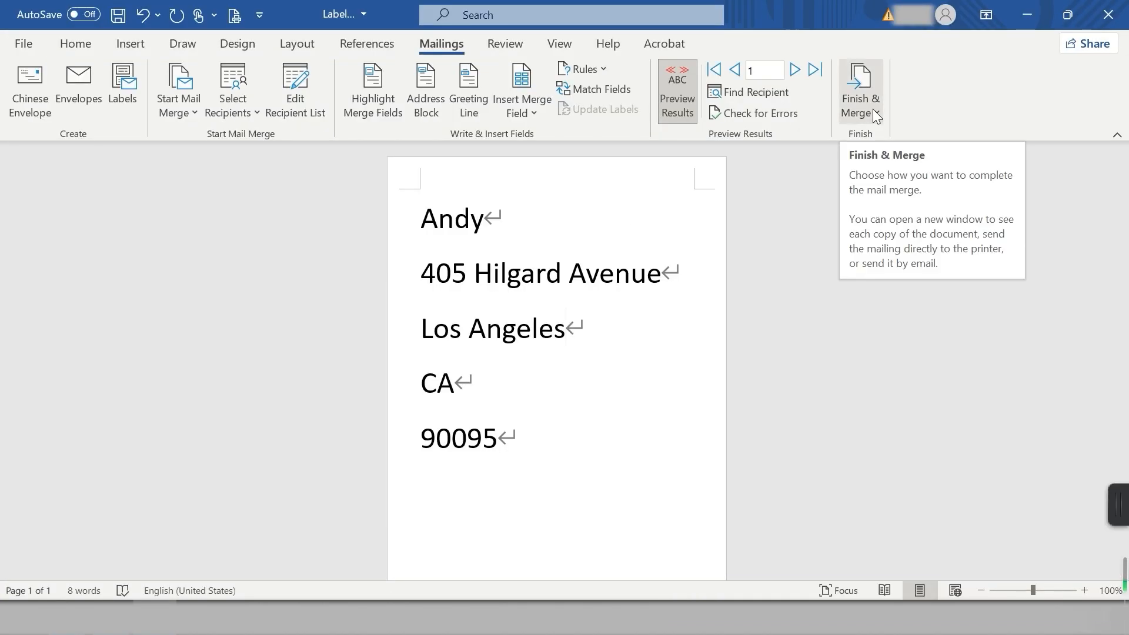
# Step: Finish the mail merge by printing all records on the OB-WB01 printer
pyautogui.click(872, 108)
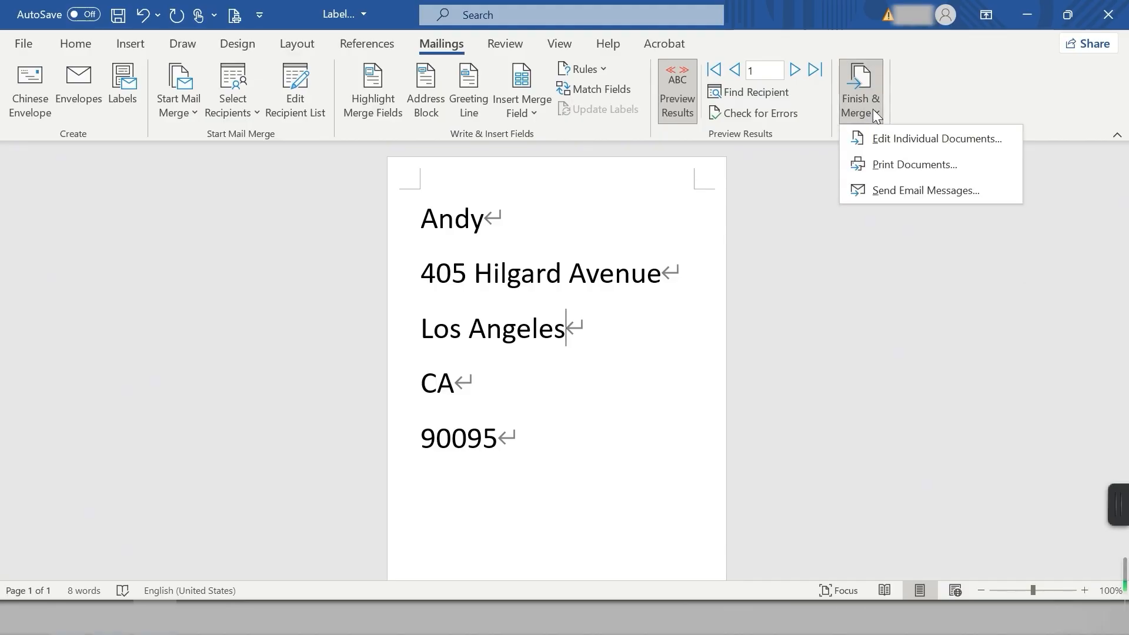
pyautogui.click(903, 174)
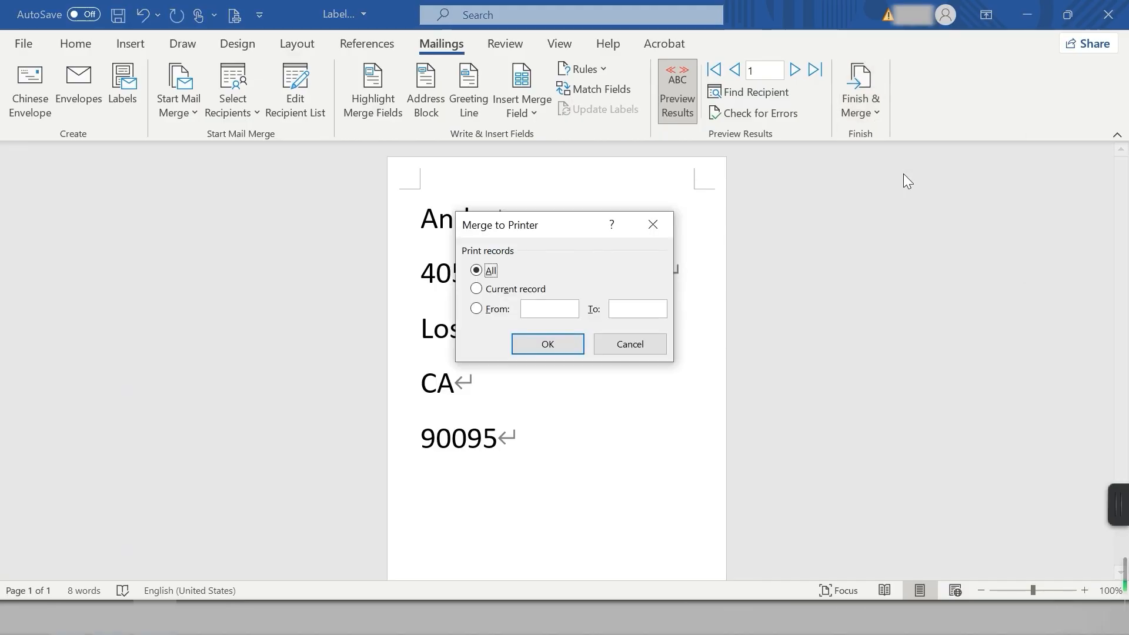
pyautogui.click(503, 291)
pyautogui.click(497, 307)
pyautogui.click(489, 271)
pyautogui.click(552, 346)
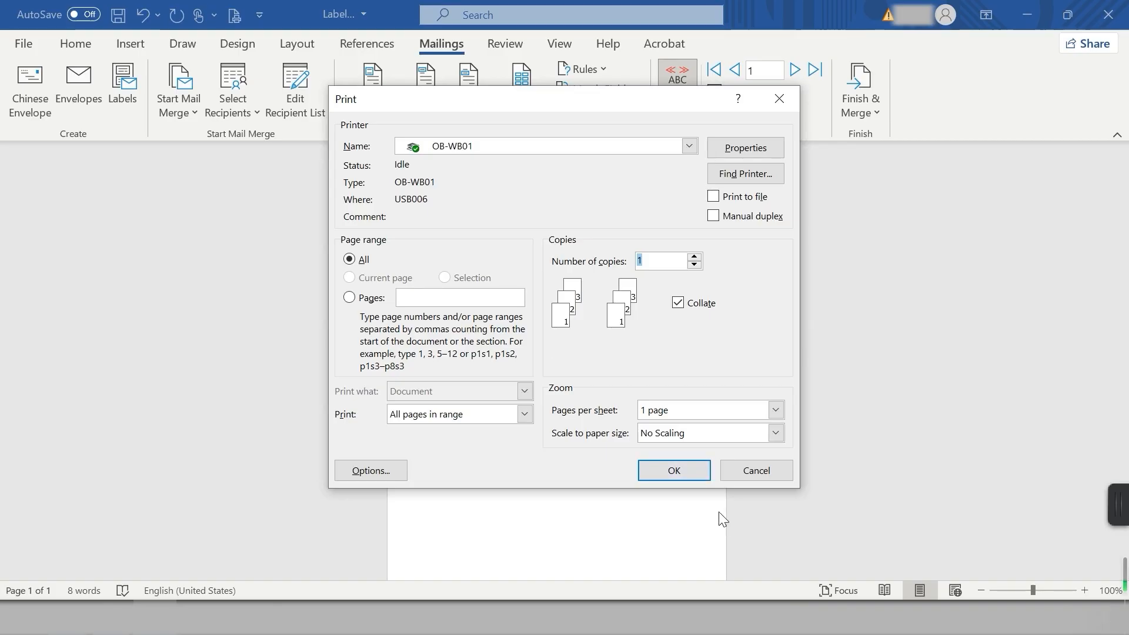
pyautogui.click(674, 470)
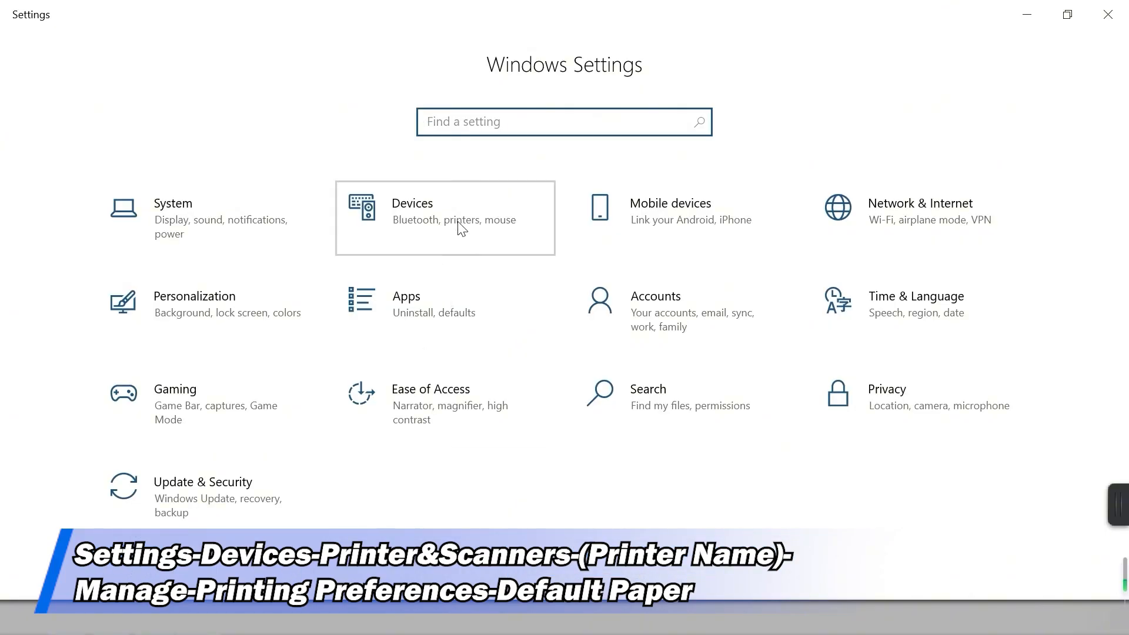
# Step: In Windows Settings, open the printing preferences of the OB-WB01_Bluetooth printer
pyautogui.click(462, 229)
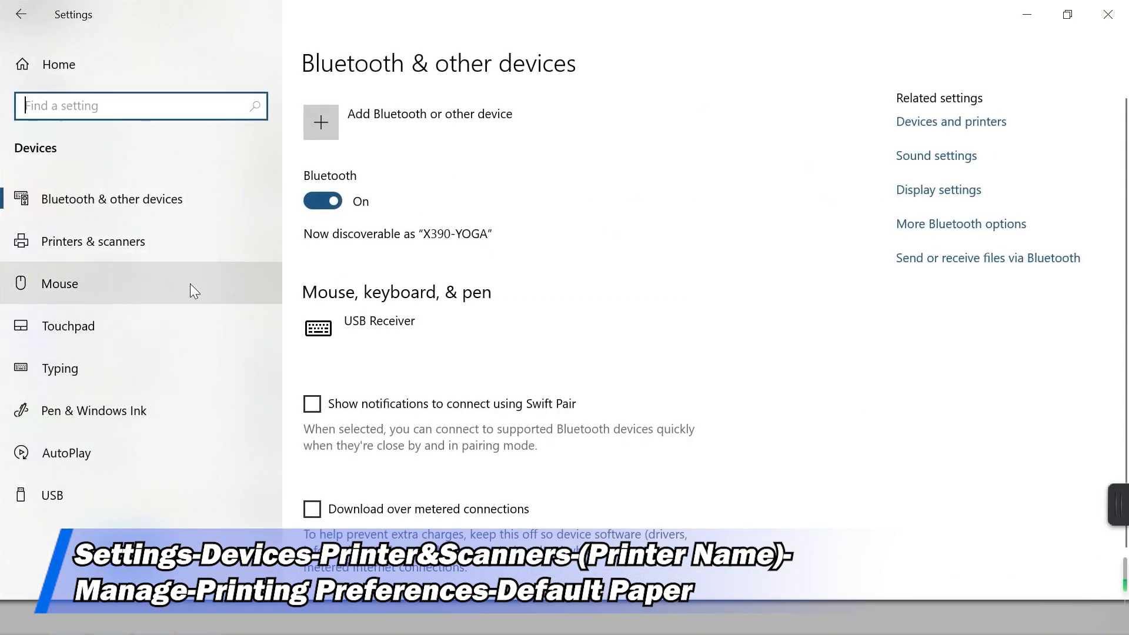
pyautogui.click(198, 236)
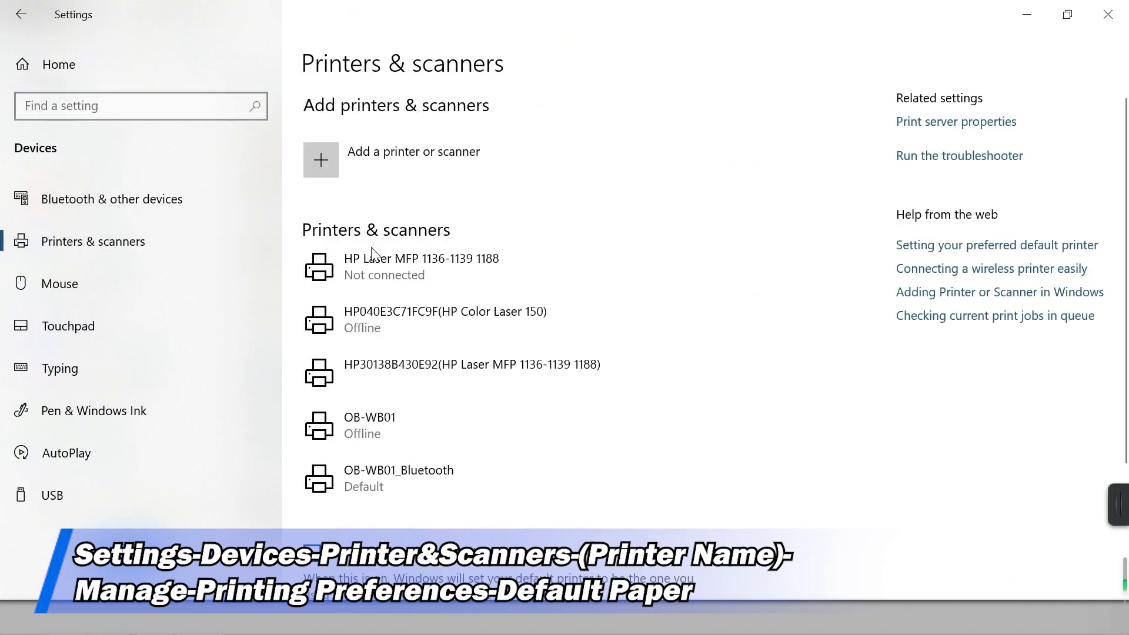
pyautogui.scroll(-3, 486, 341)
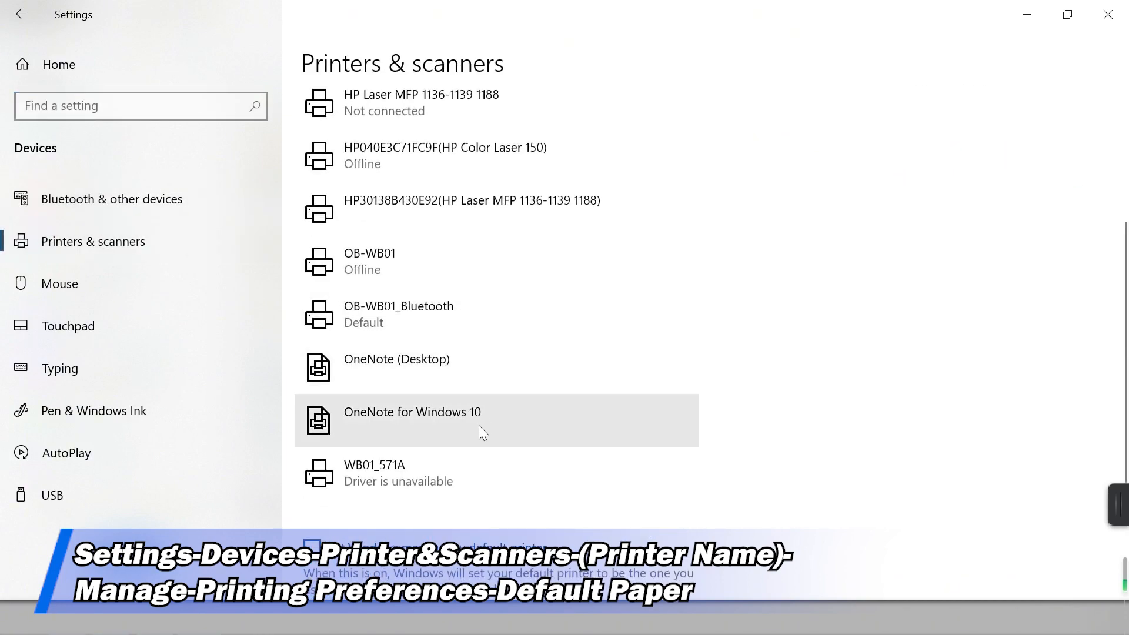
pyautogui.click(481, 304)
pyautogui.click(531, 372)
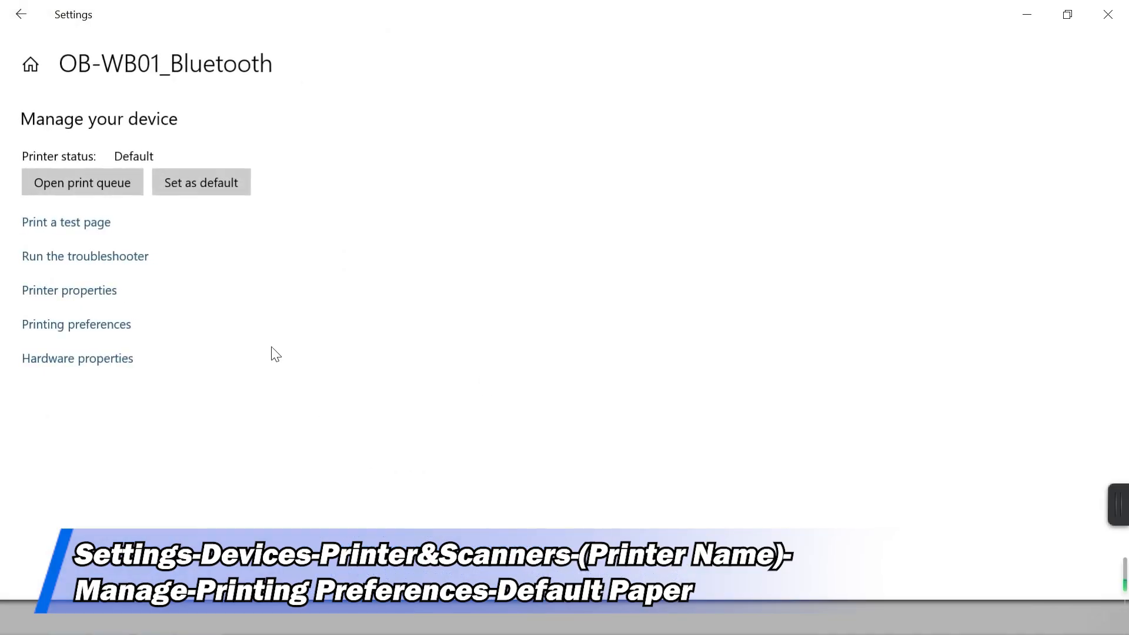
pyautogui.click(107, 334)
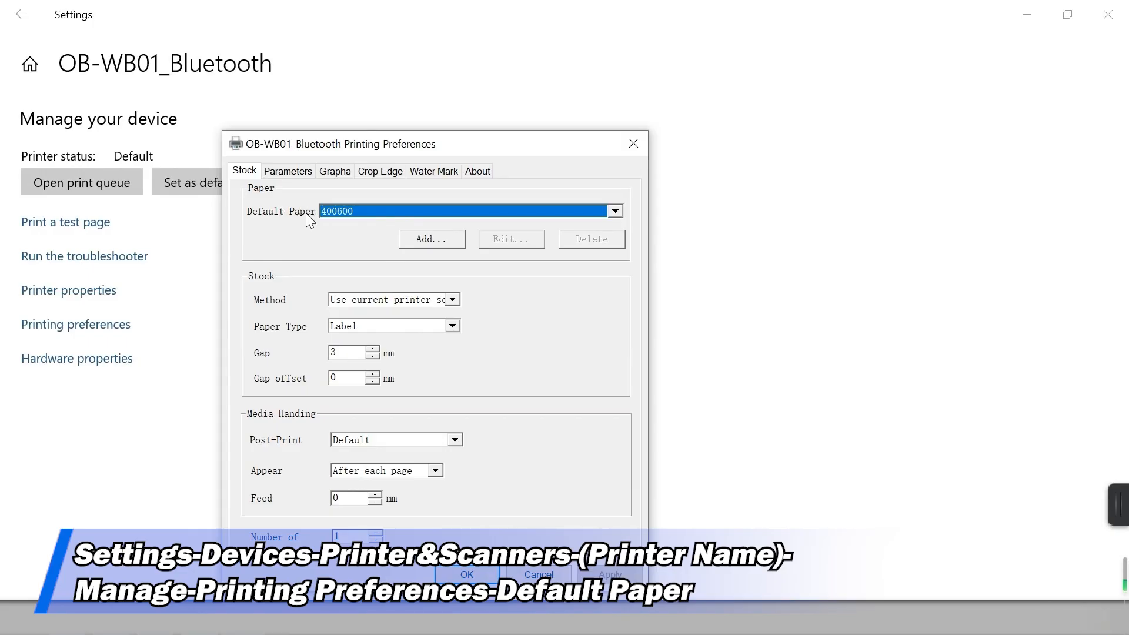
# Step: Set the printer's default paper to 400500 and save the printing preferences
pyautogui.click(355, 212)
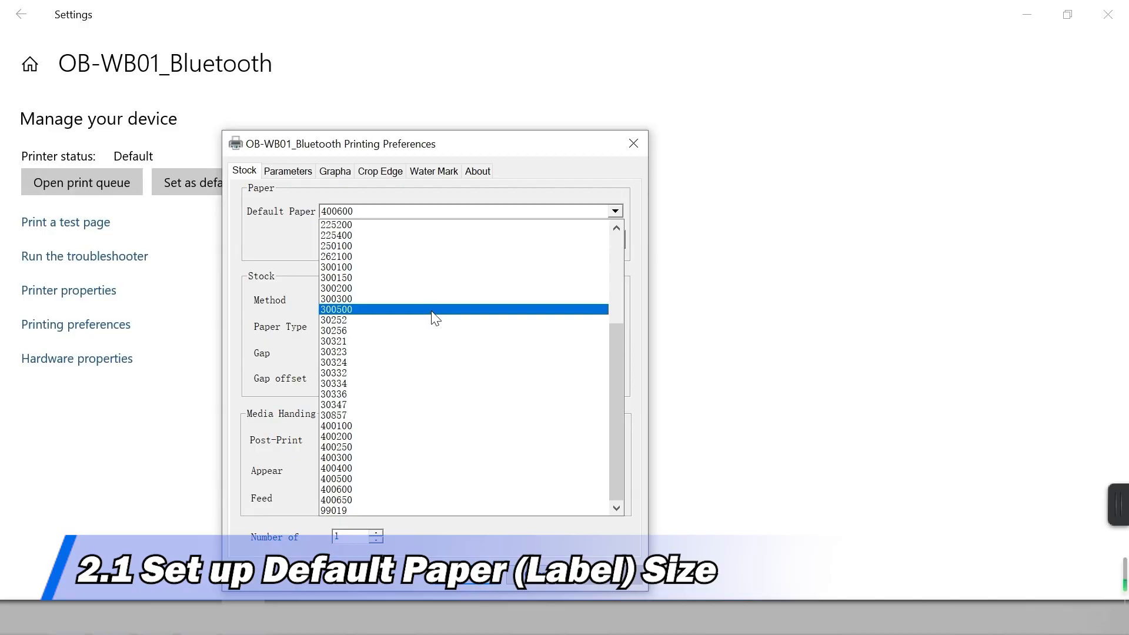
pyautogui.click(412, 480)
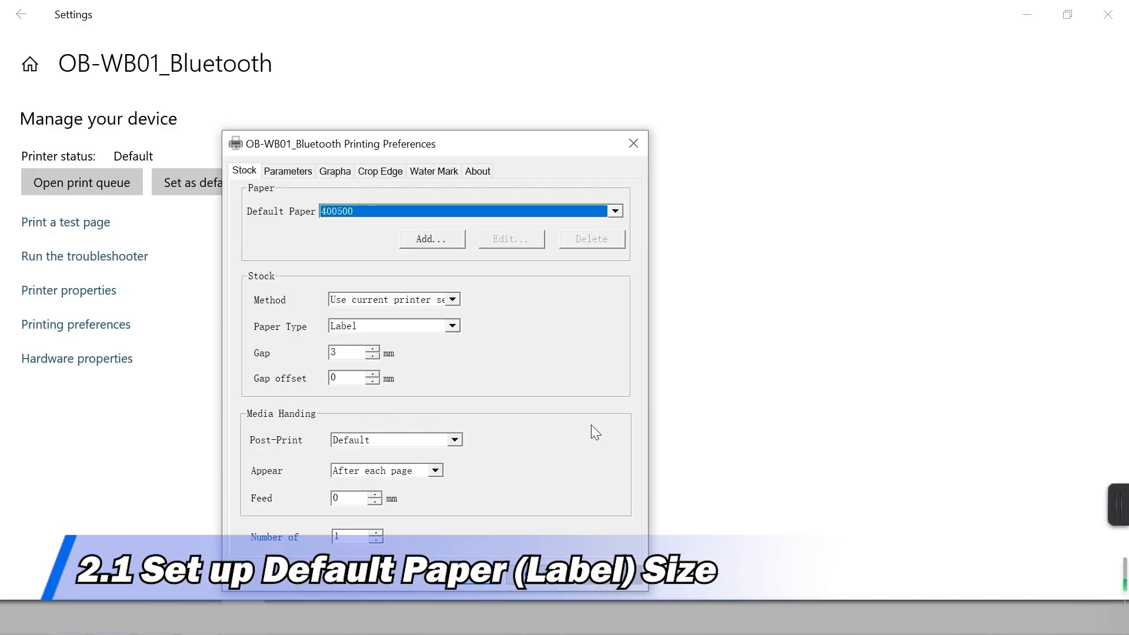
pyautogui.click(470, 582)
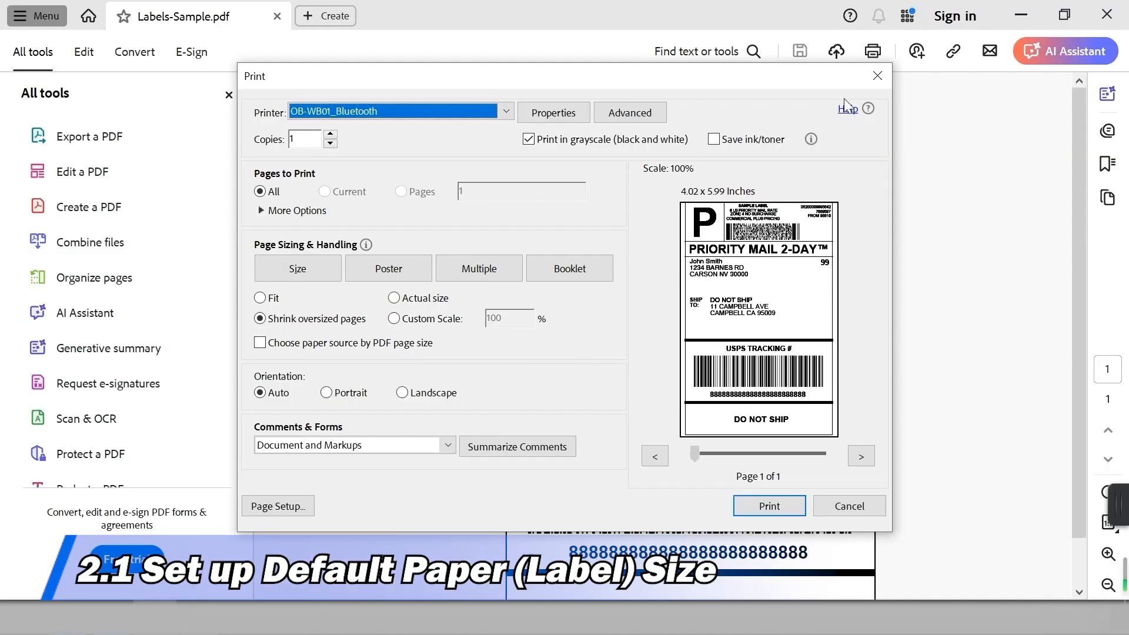
# Step: Close the old print dialog, reopen Labels-Sample.pdf in Acrobat and open its print settings to check the paper size
pyautogui.click(878, 76)
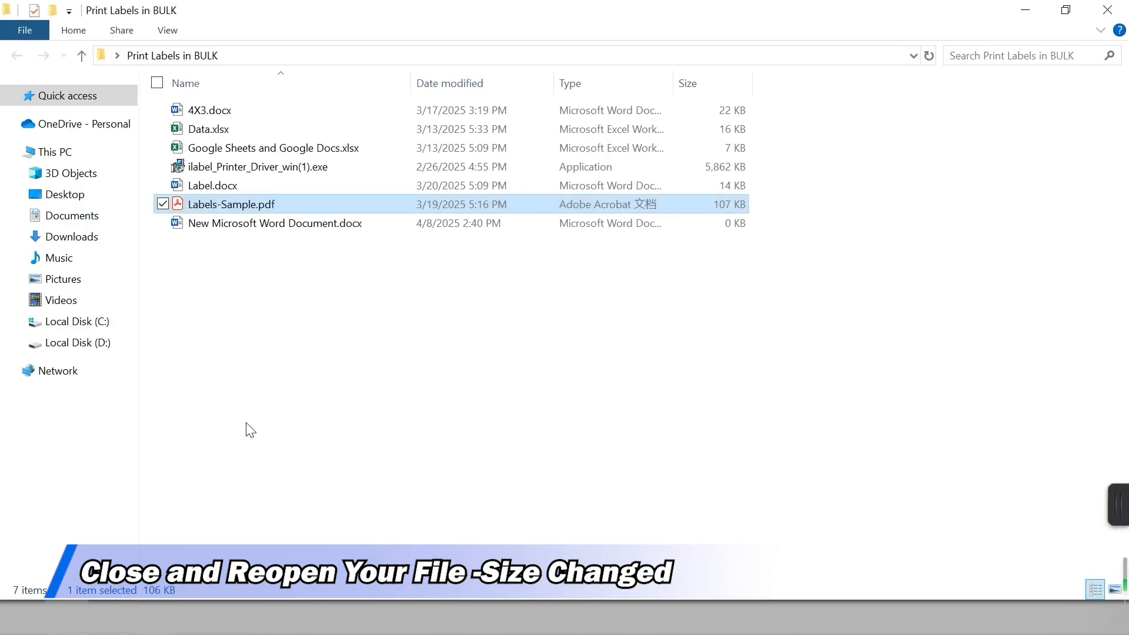
pyautogui.click(263, 186)
pyautogui.doubleClick(275, 206)
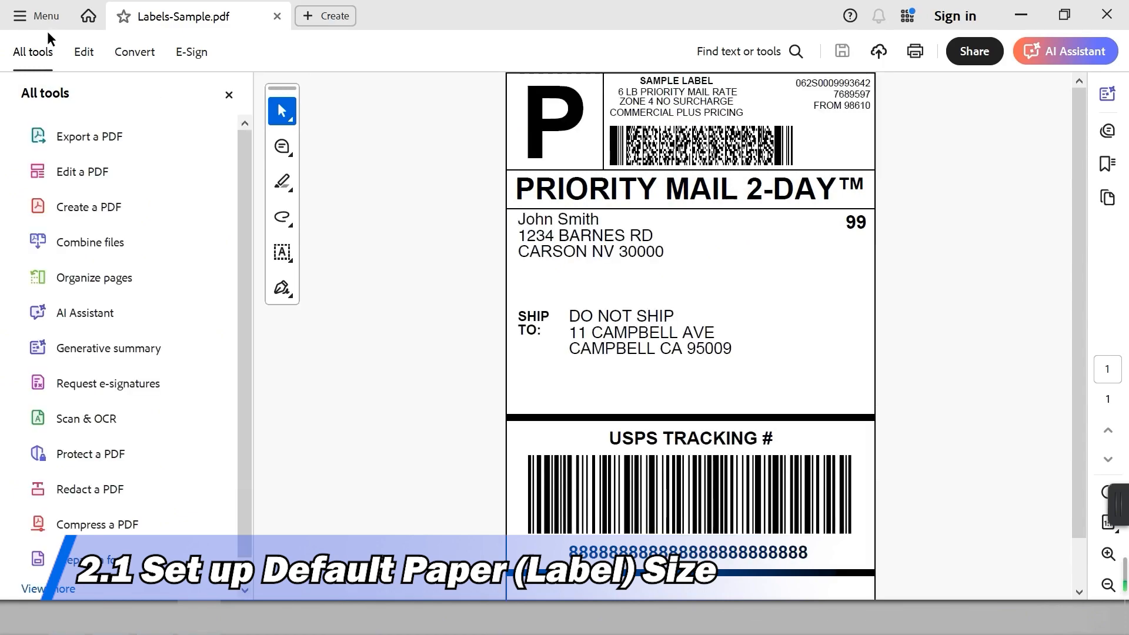
pyautogui.click(20, 20)
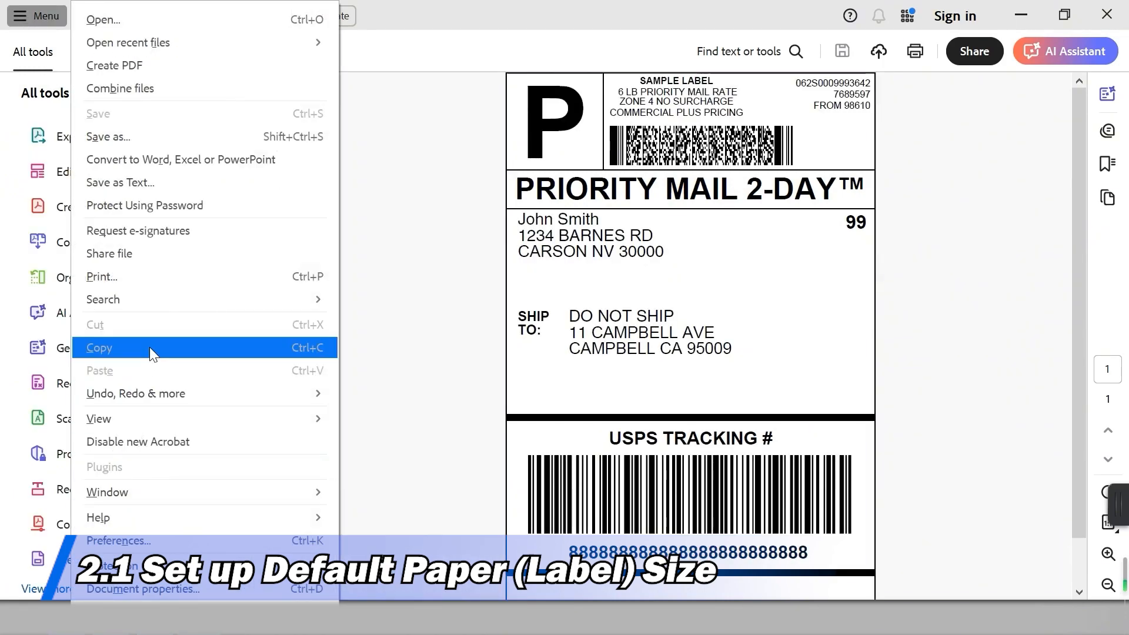
pyautogui.click(169, 282)
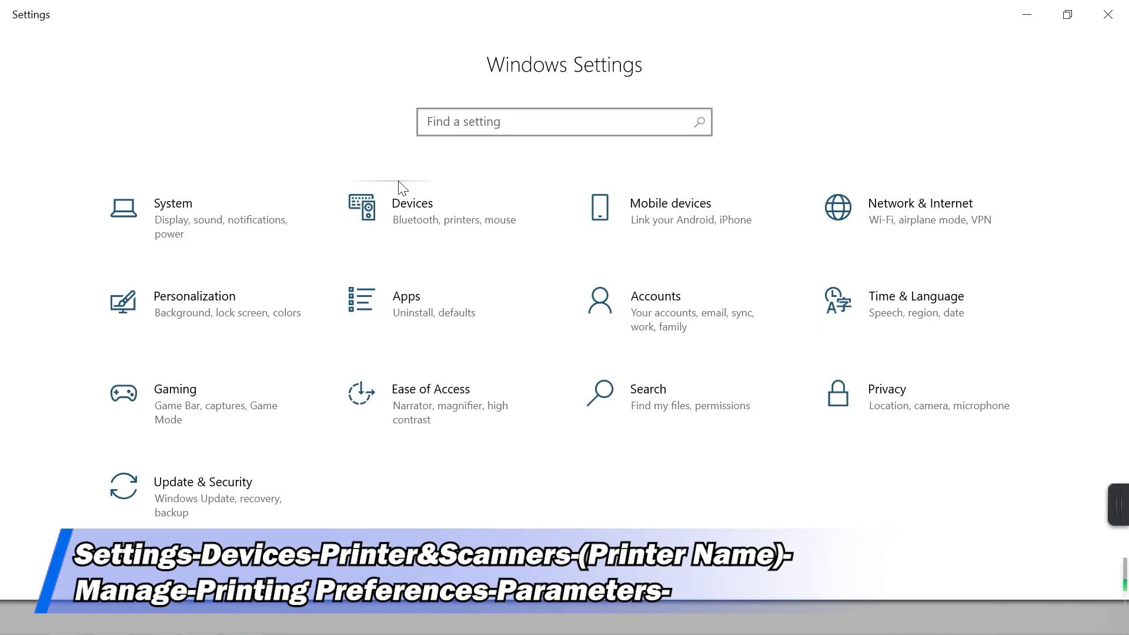
# Step: Open the management page of the OB-WB01_Bluetooth printer in Windows Settings
pyautogui.click(432, 218)
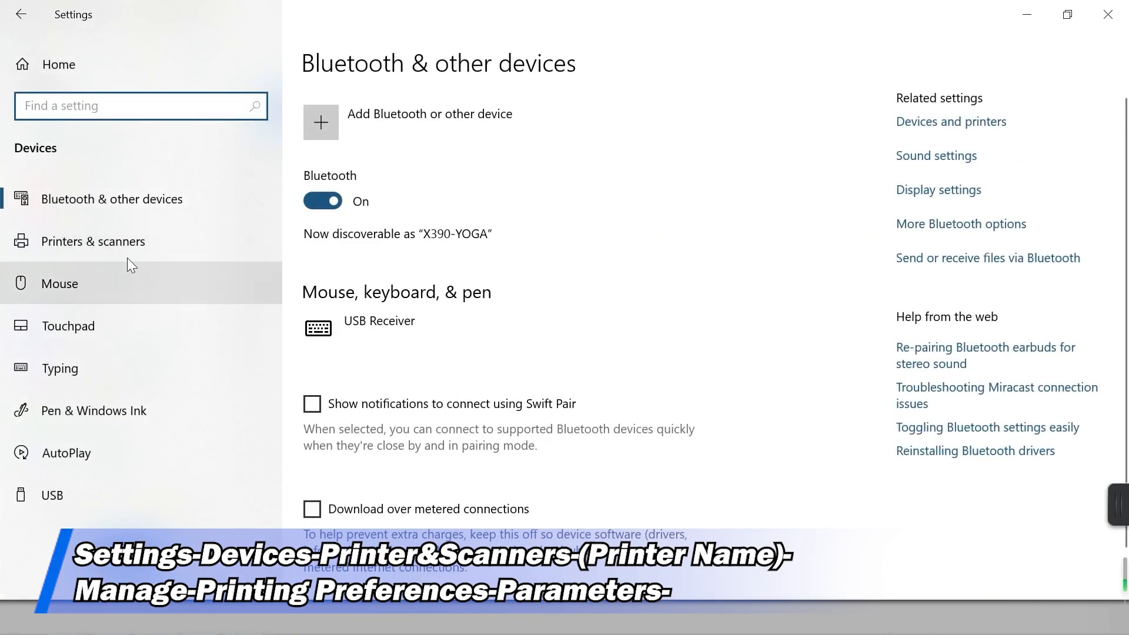
pyautogui.click(125, 250)
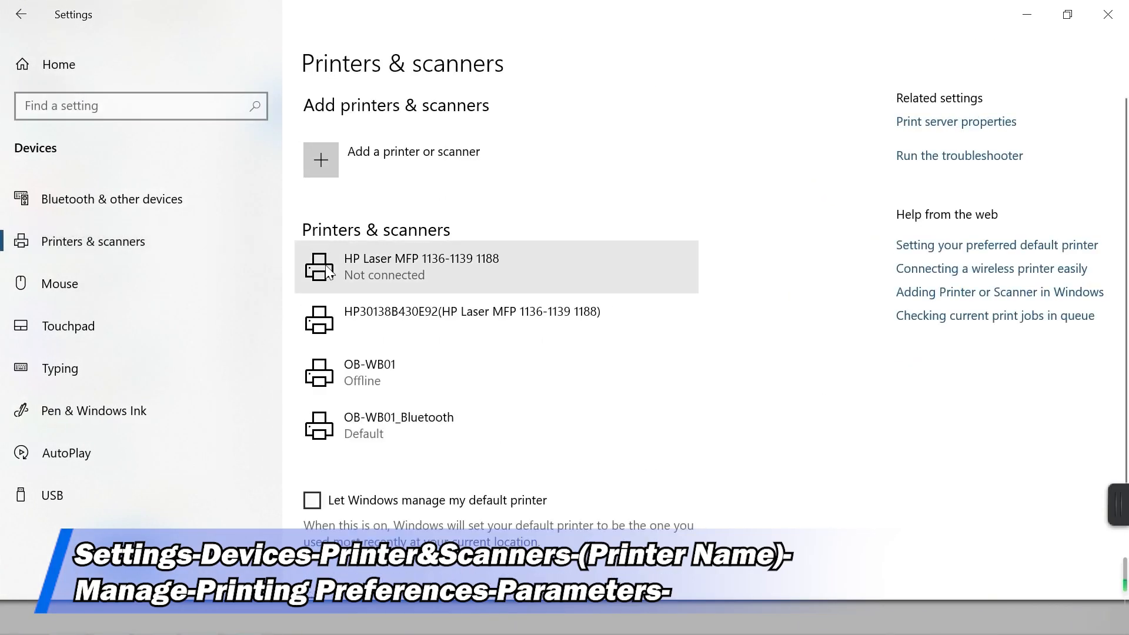
pyautogui.scroll(-3, 553, 364)
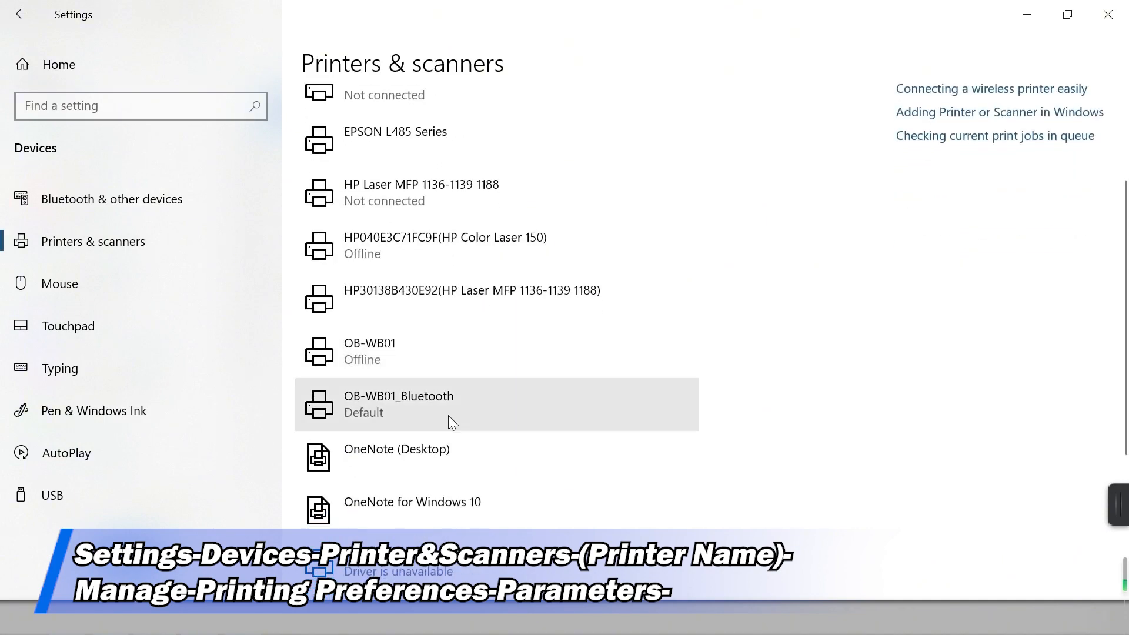
pyautogui.click(456, 419)
pyautogui.click(534, 465)
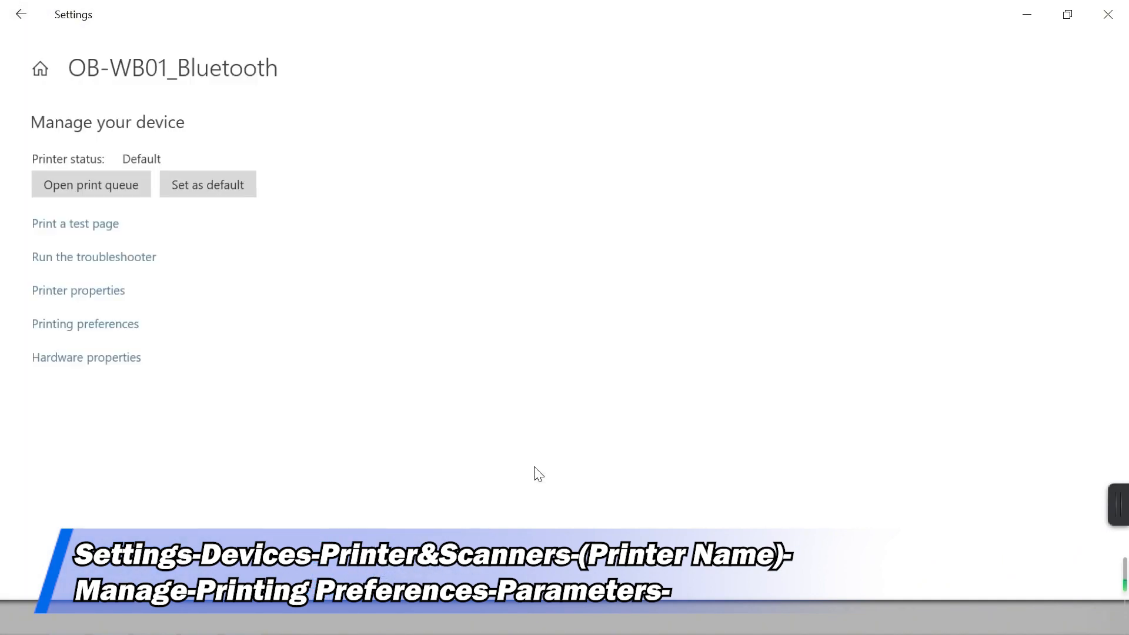
# Step: In the OB-WB01_Bluetooth printing preferences, enable Pause Key and toggle Auto Dotted under the custom parameters
pyautogui.click(125, 330)
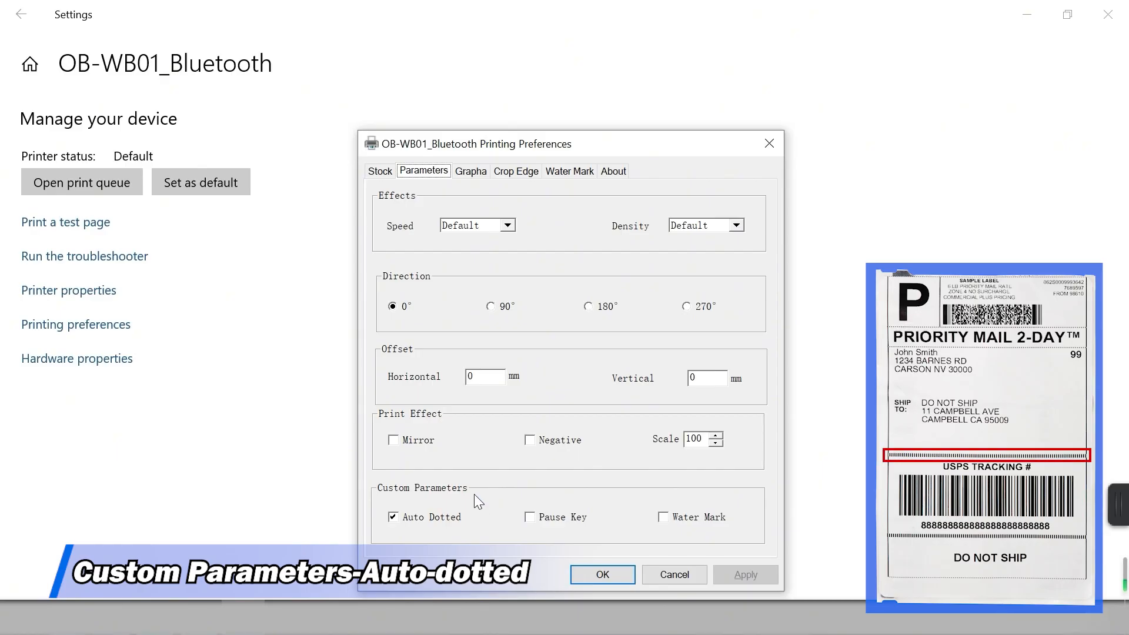
pyautogui.click(529, 517)
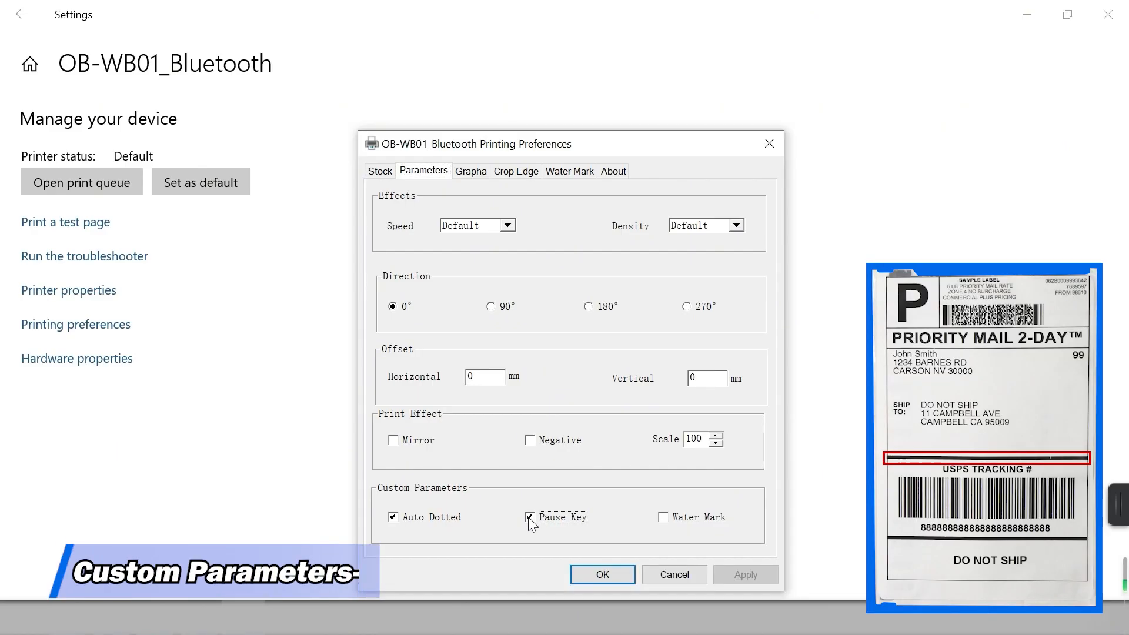
pyautogui.click(435, 517)
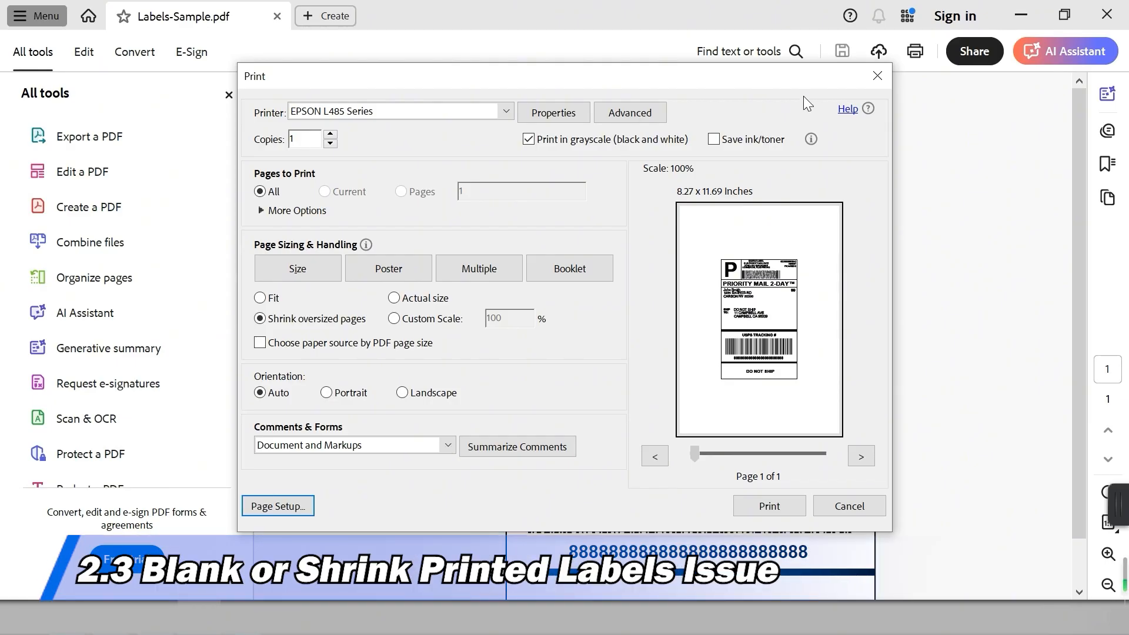
# Step: In Acrobat, close the open print dialog and reopen the print settings for Labels-Sample.pdf
pyautogui.click(882, 77)
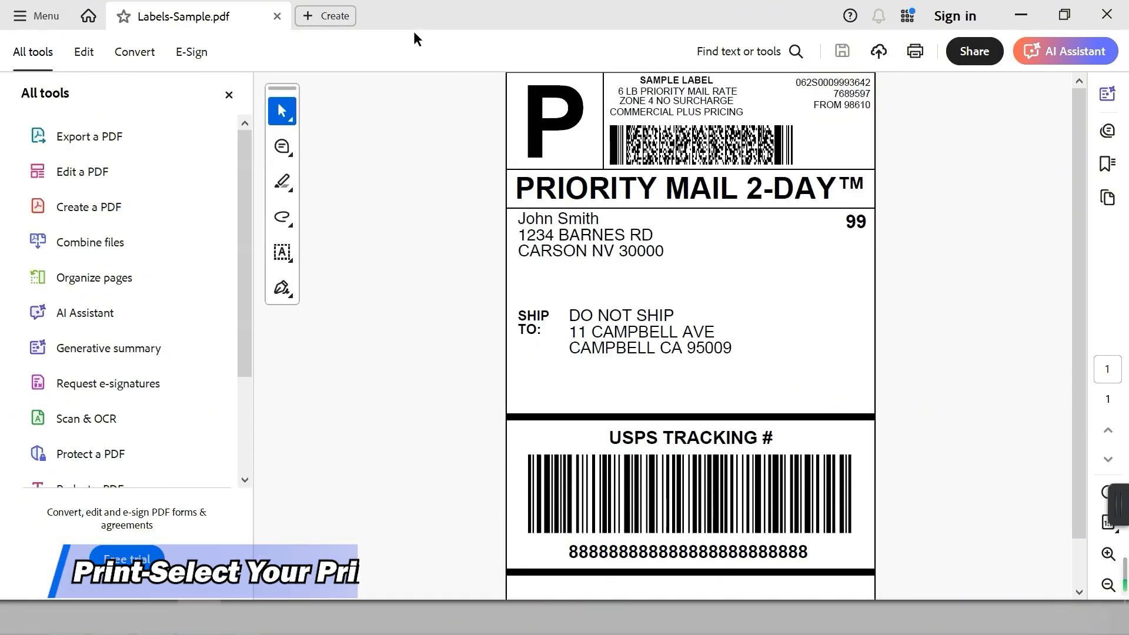
pyautogui.click(21, 24)
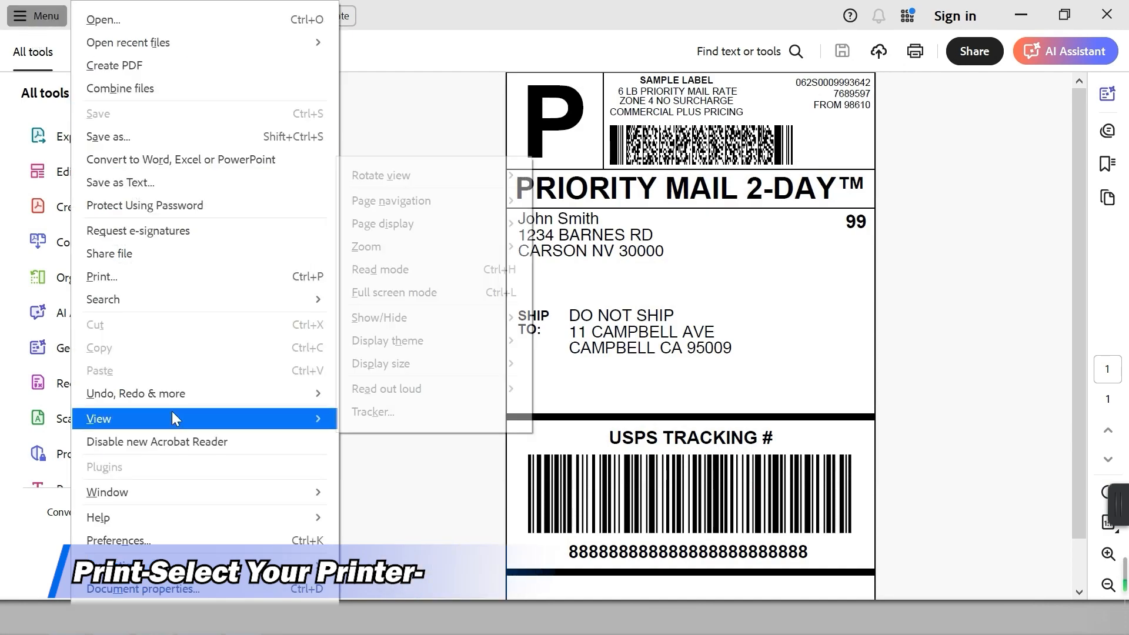
pyautogui.click(175, 277)
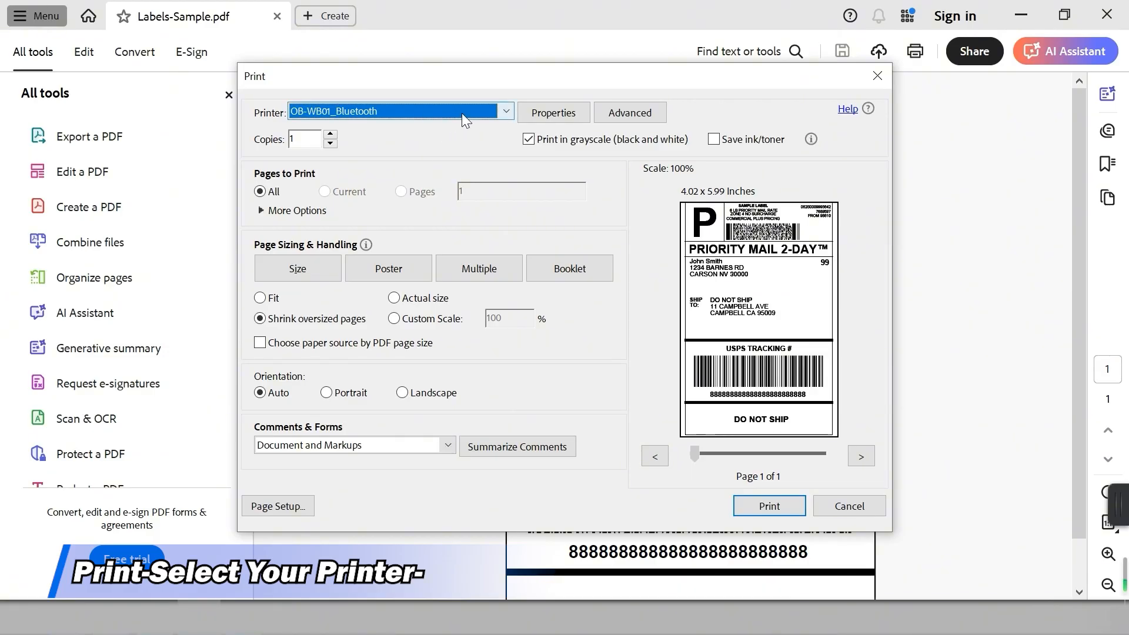
# Step: Switch the printer to EPSON L485 Series to compare the label preview, and return to OB-WB01_Bluetooth
pyautogui.click(458, 110)
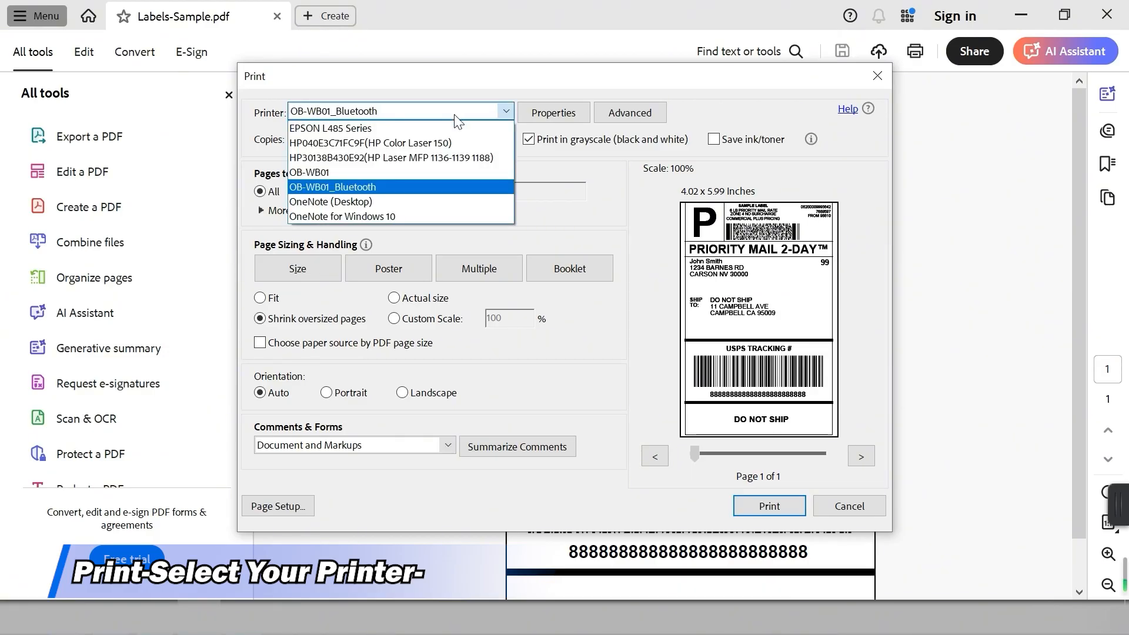
pyautogui.click(404, 127)
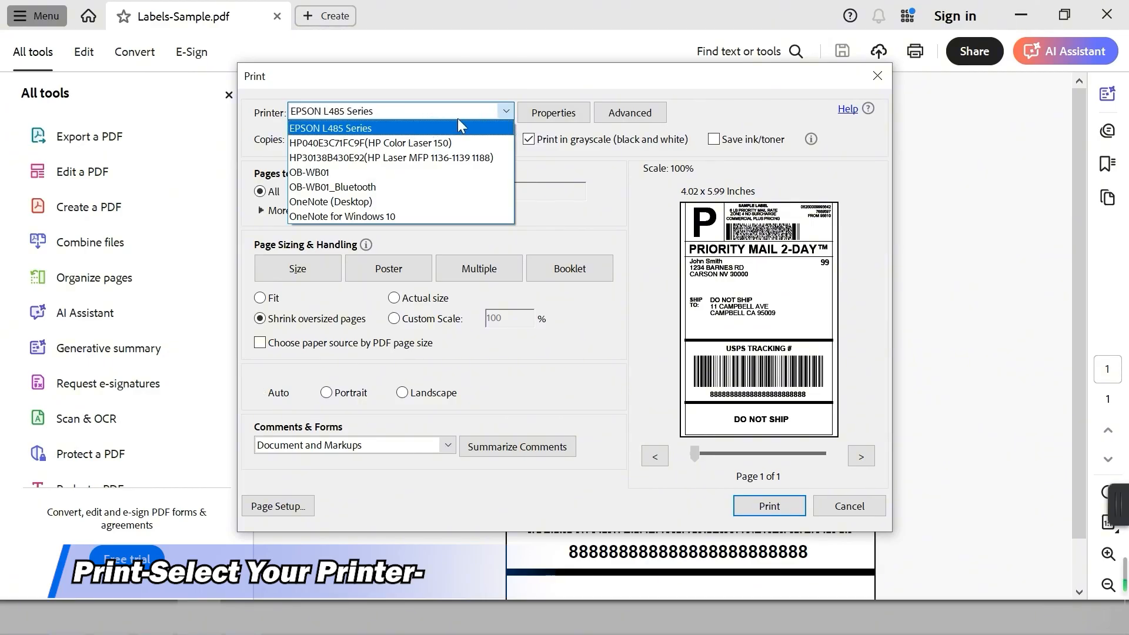
pyautogui.click(458, 118)
pyautogui.click(450, 107)
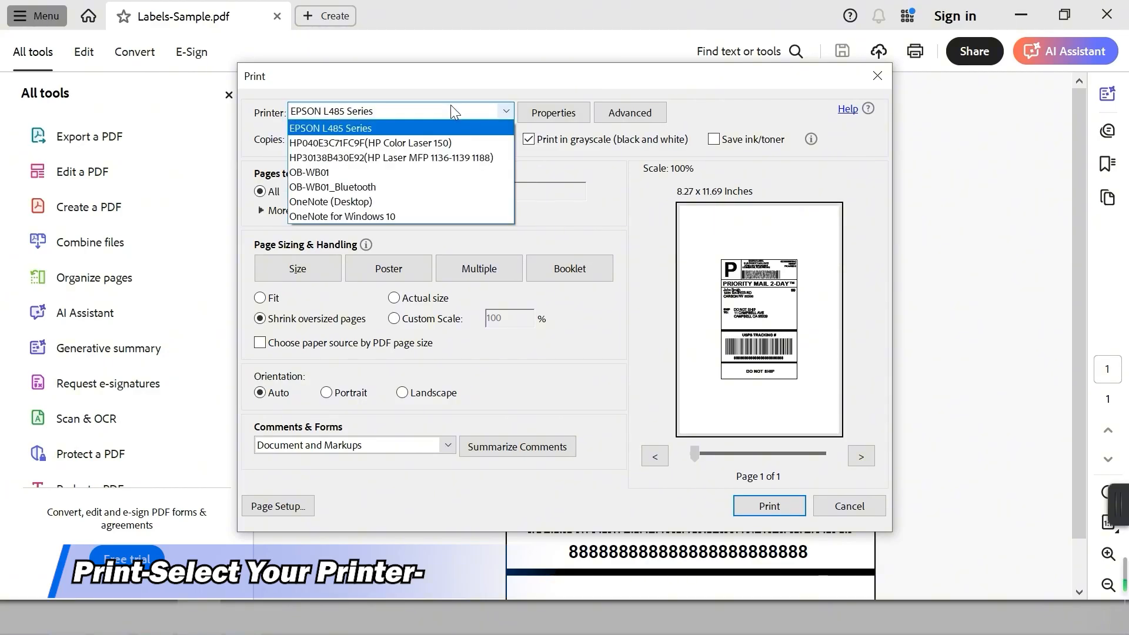
pyautogui.click(407, 186)
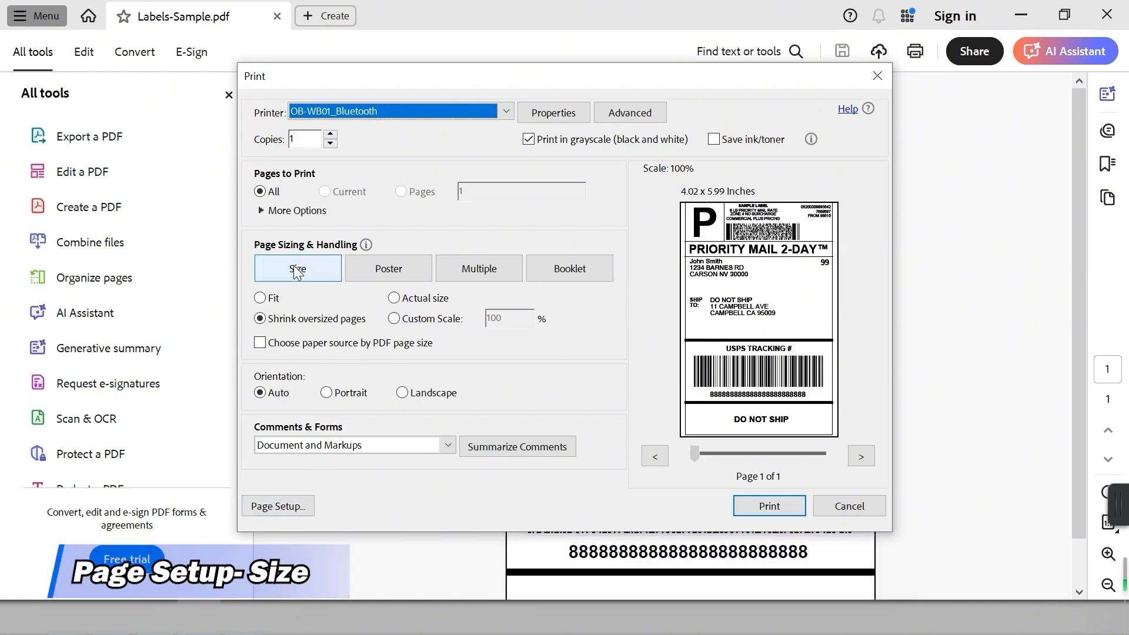
# Step: In the page setup, try paper size 400500, switch back to 400600 and close the setup
pyautogui.click(265, 509)
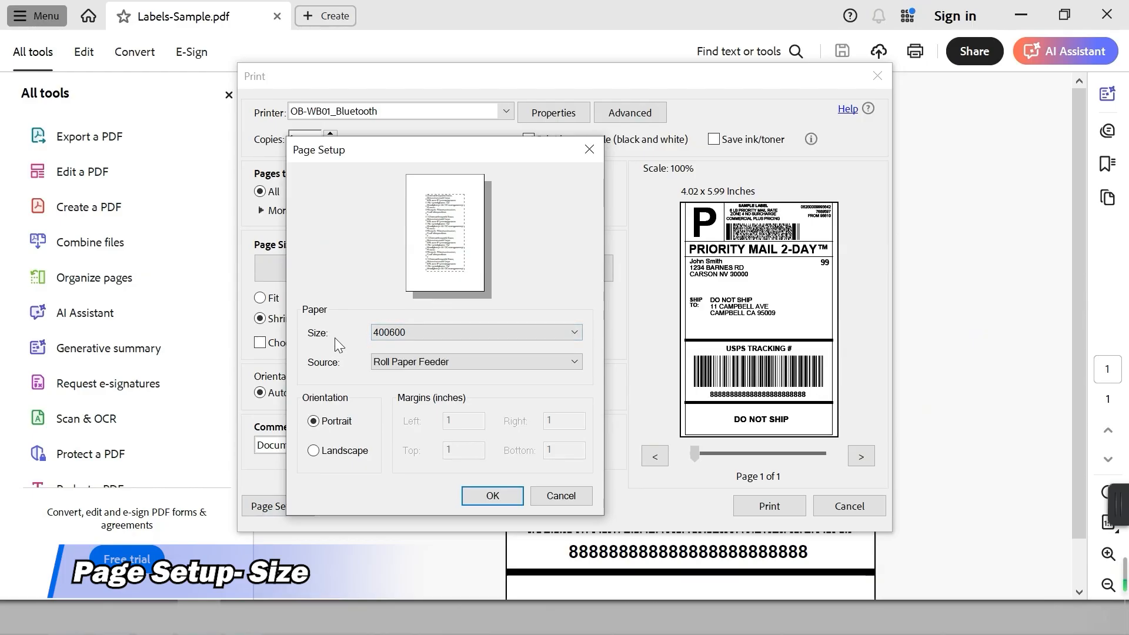
pyautogui.click(412, 334)
pyautogui.click(410, 305)
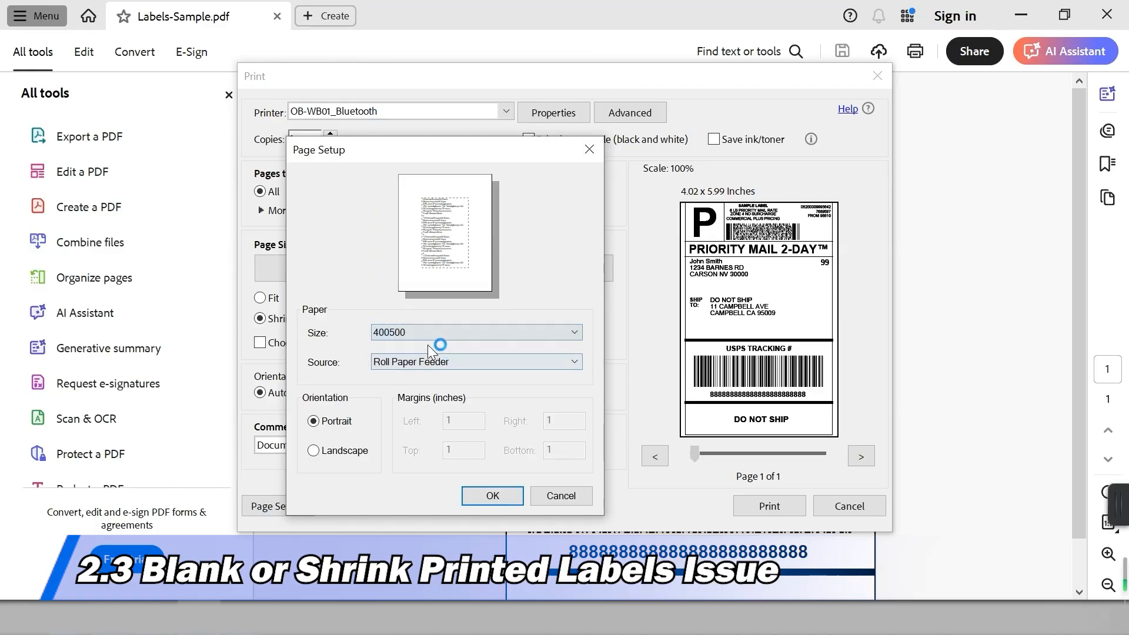
pyautogui.click(425, 333)
pyautogui.click(422, 316)
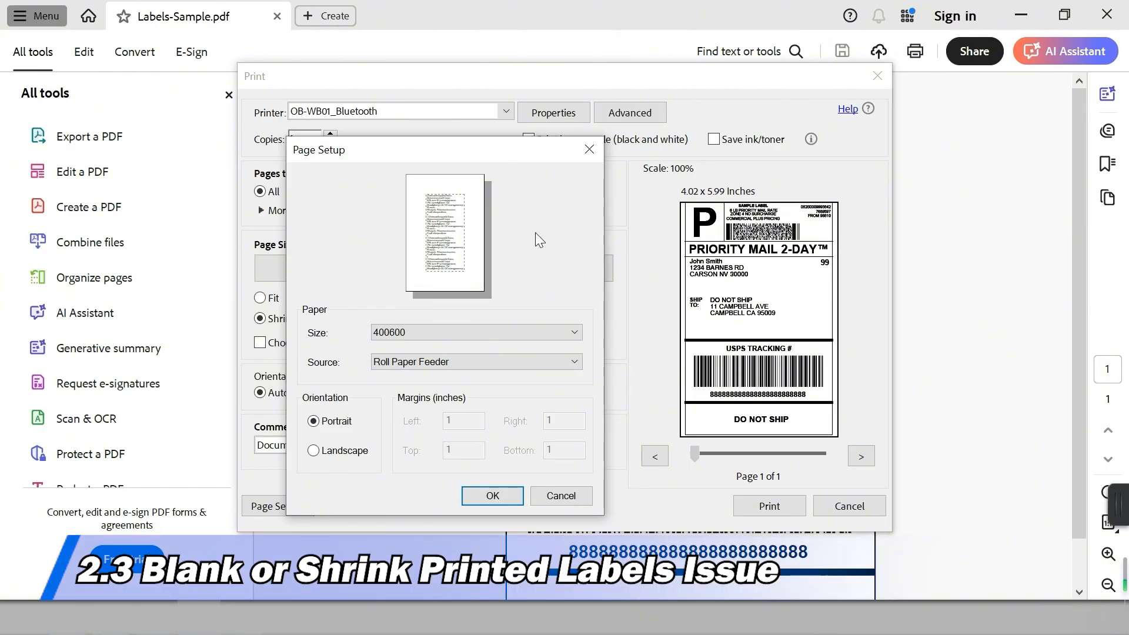
pyautogui.click(589, 149)
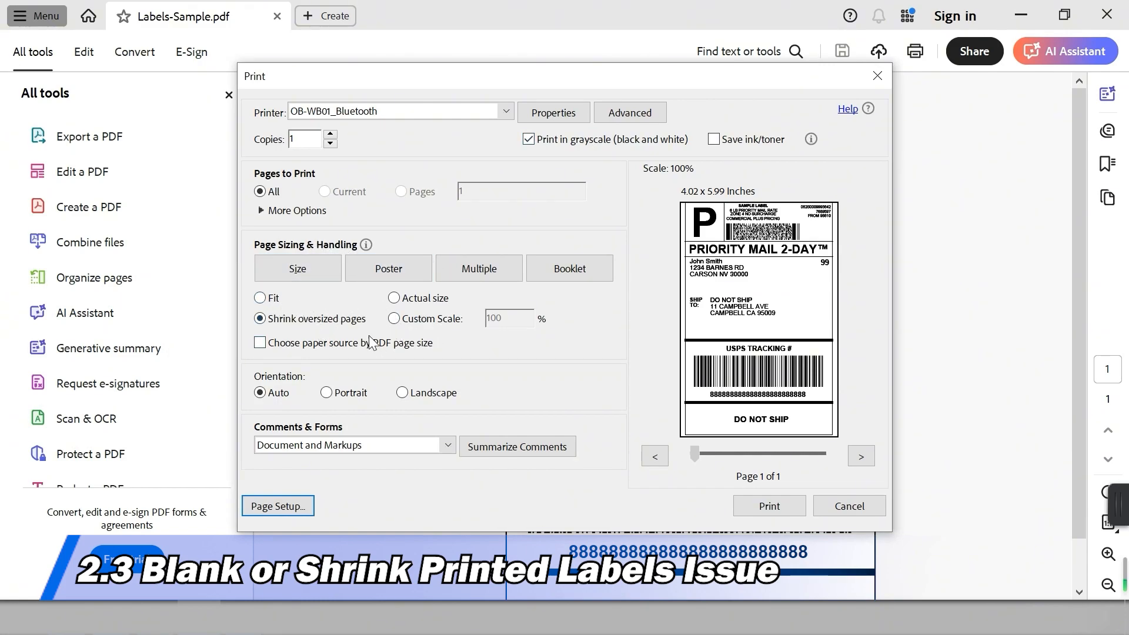
# Step: Try the Fit, Actual size, Shrink oversized pages and Custom Scale page sizing options, and settle on Fit
pyautogui.click(274, 304)
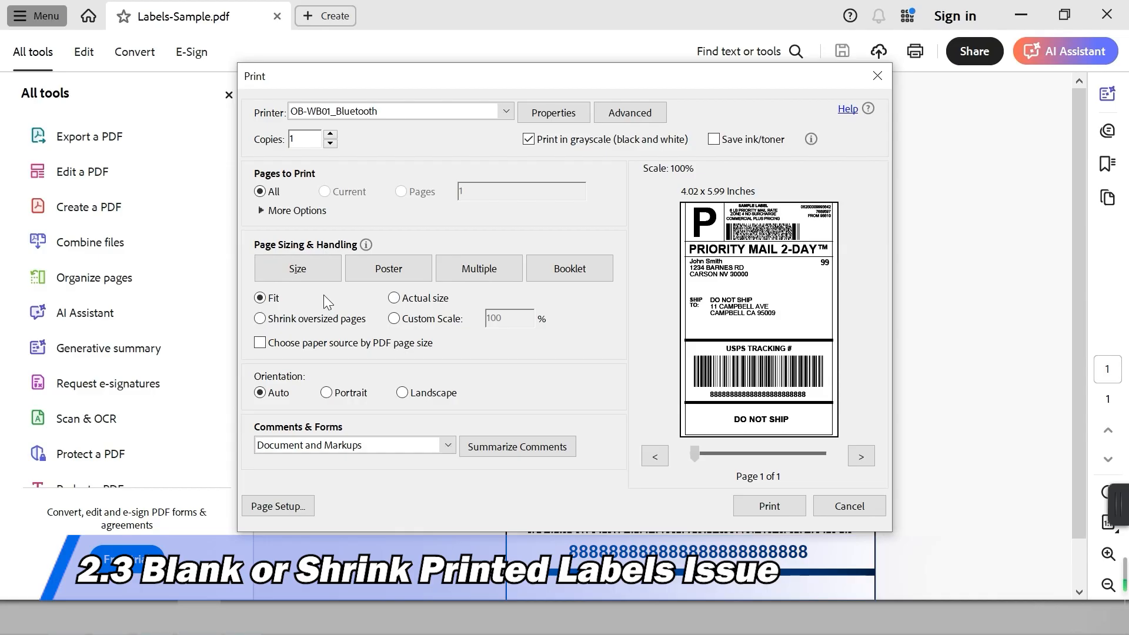
pyautogui.click(424, 302)
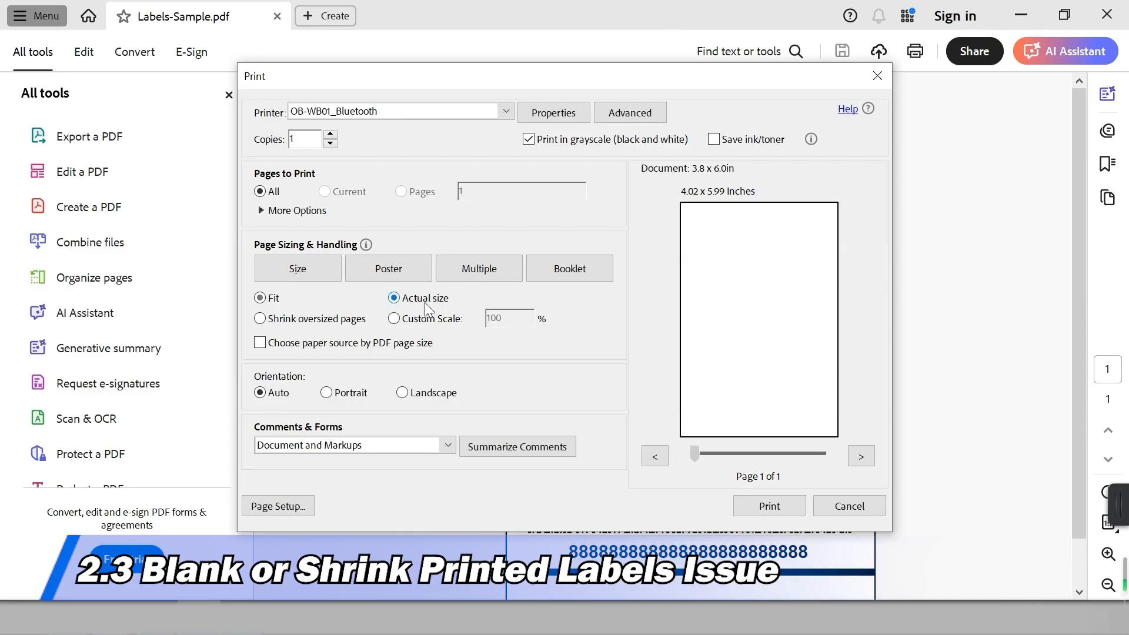
pyautogui.click(311, 324)
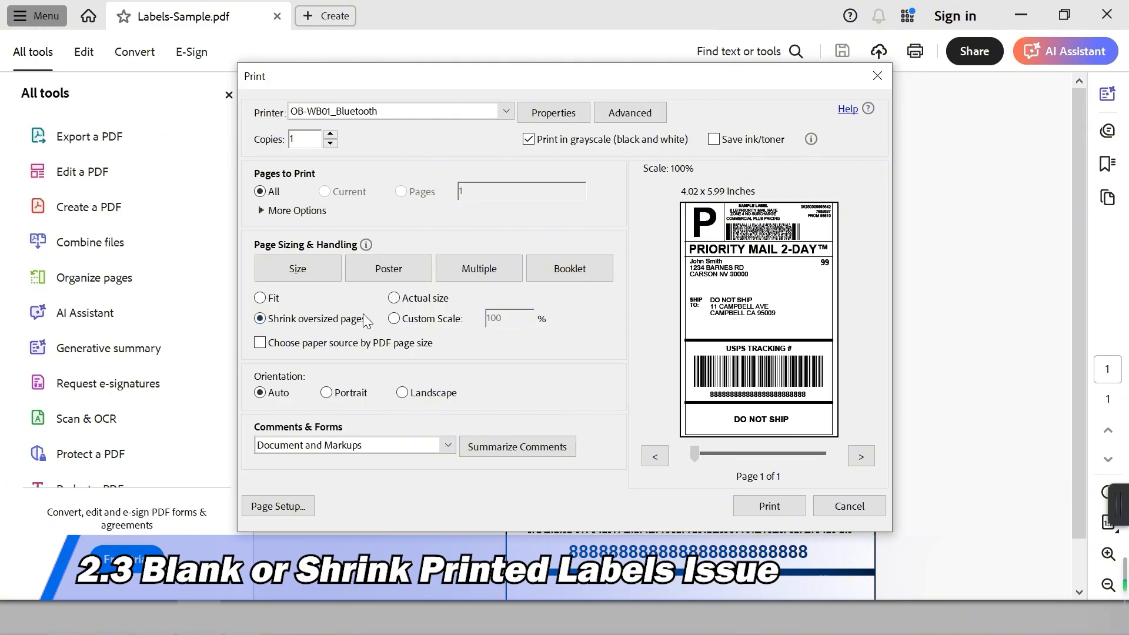
pyautogui.click(408, 321)
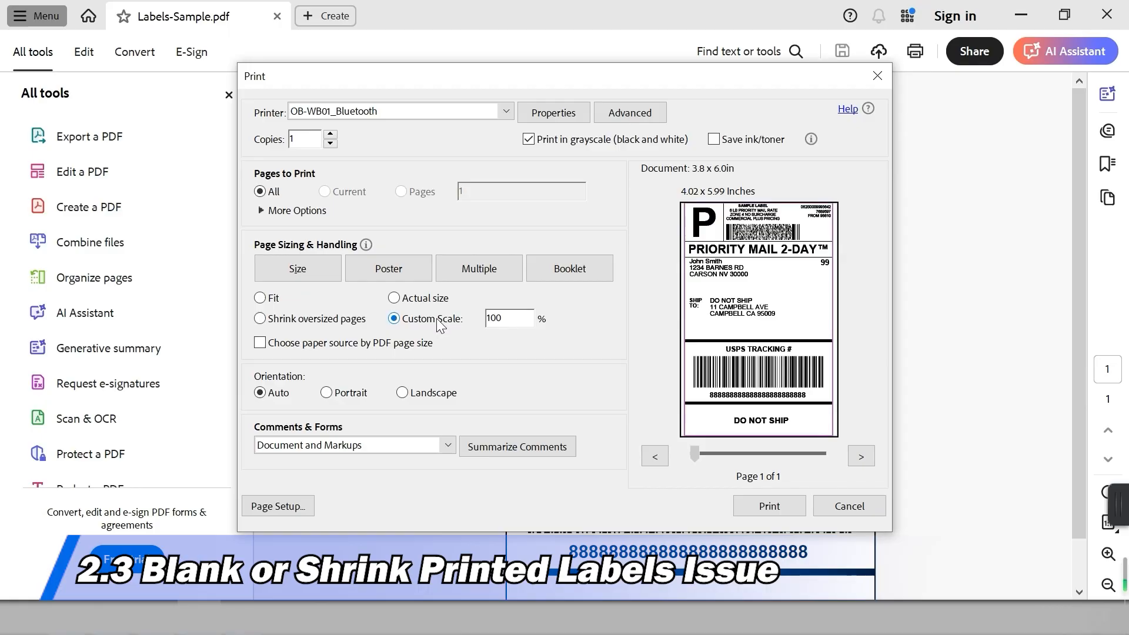
pyautogui.click(508, 325)
pyautogui.click(295, 301)
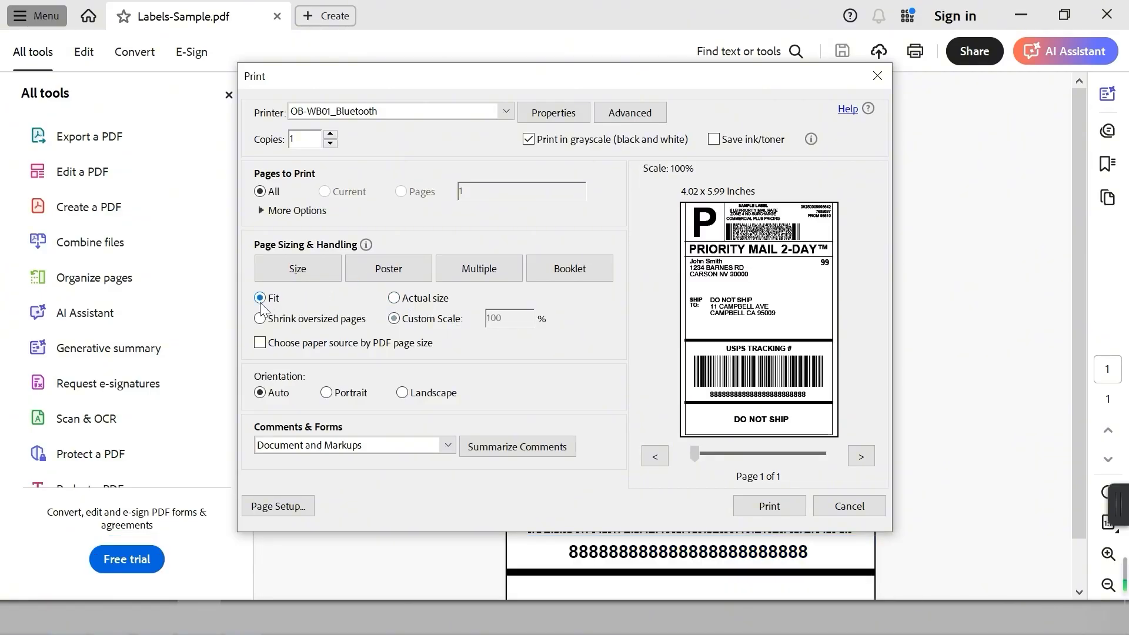